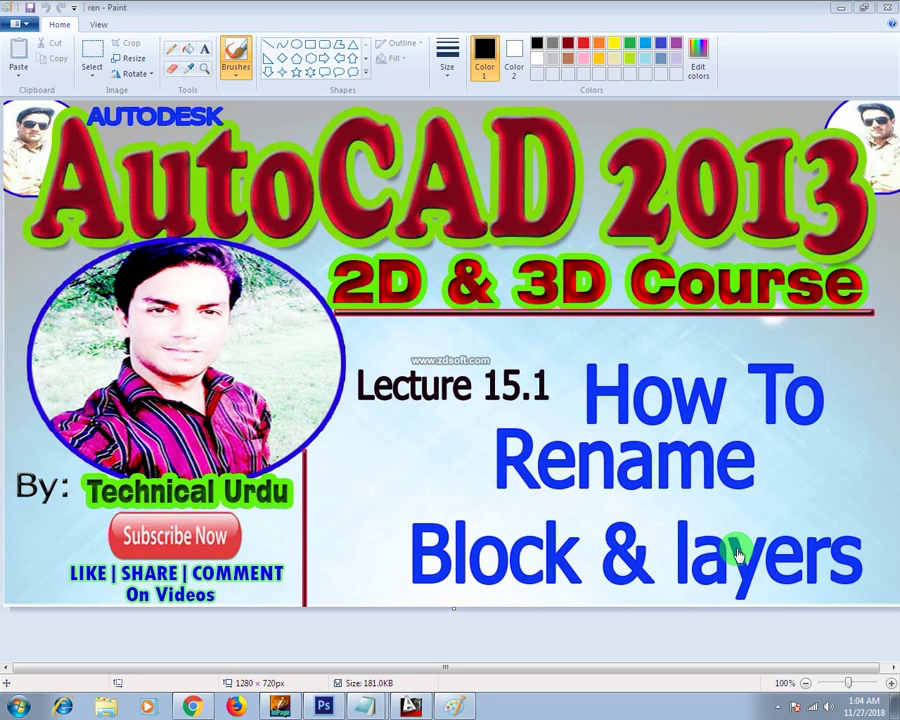
Work in the Paint window showing the AutoCAD 2013 Lecture 15.1 title image
click(842, 635)
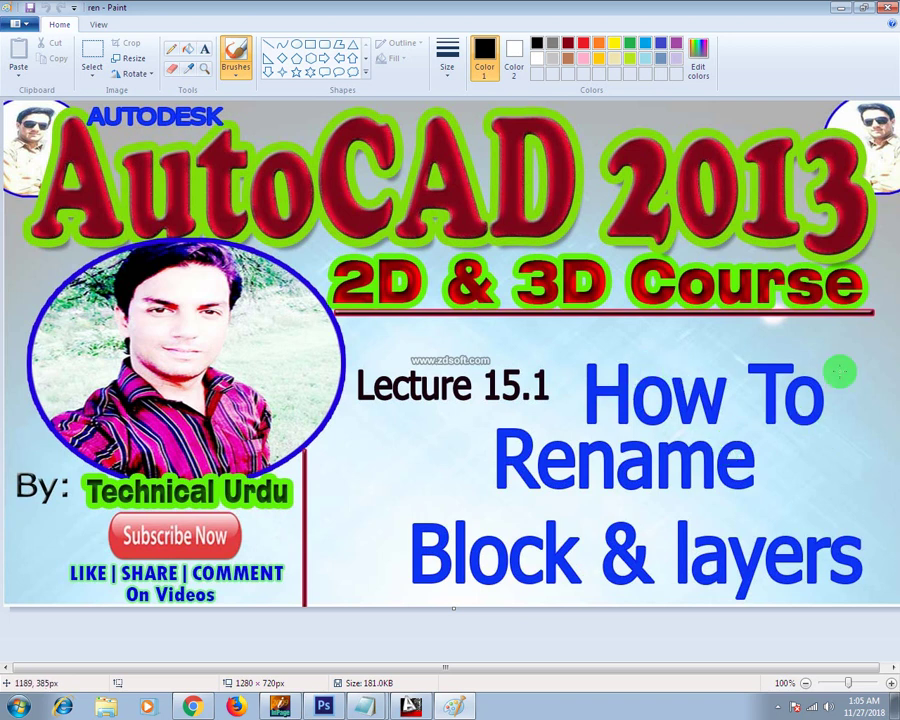
Minimize the Paint title image and refresh the desktop
click(840, 7)
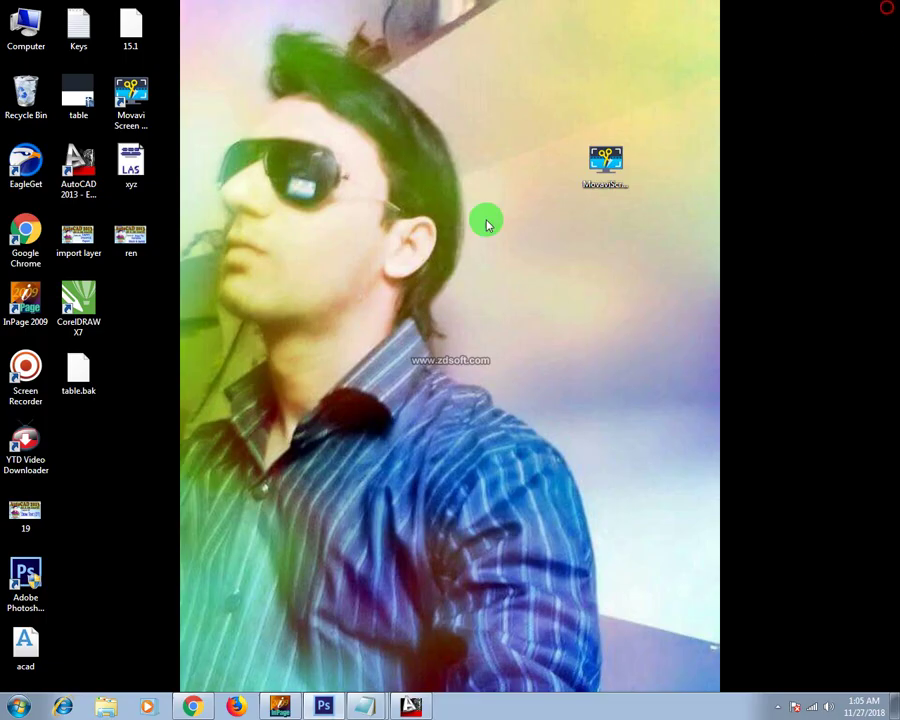
right_click(426, 230)
click(466, 272)
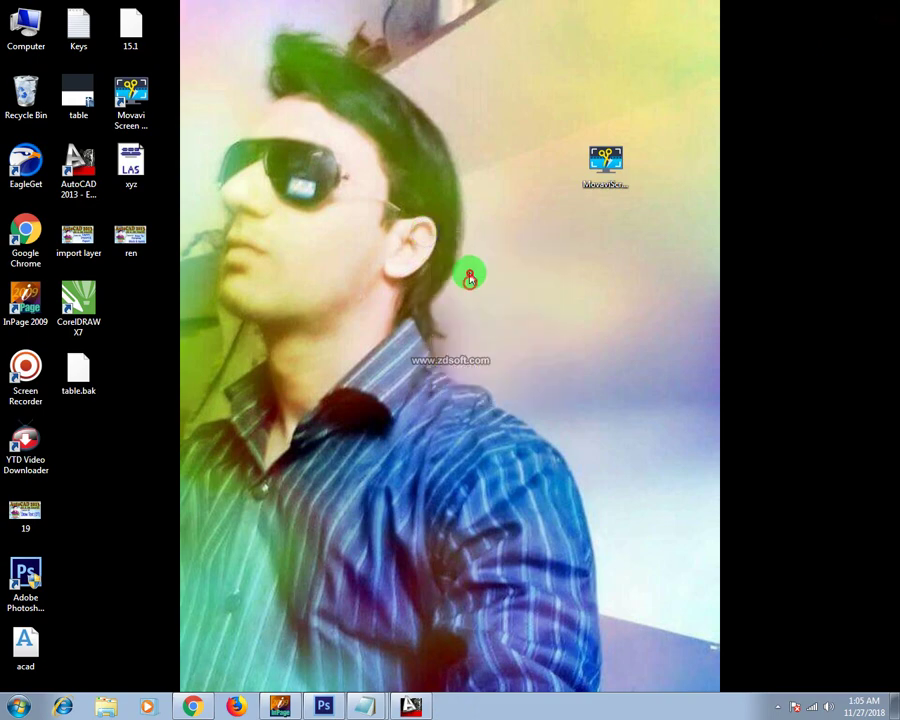
Bring AutoCAD's table drawing back up and shift the view of the rectangle
click(410, 706)
key(Escape)
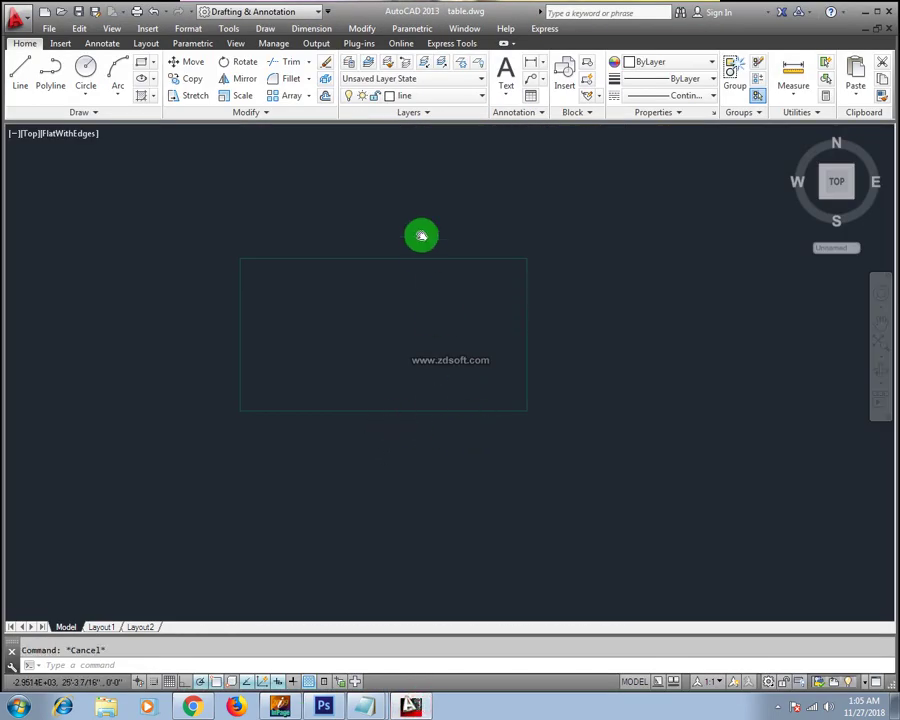
middle_drag(311, 239, 403, 249)
Attempt to redefine the existing rew block with BLOCK, then cancel, leaving it unchanged
text(b)
key(Return)
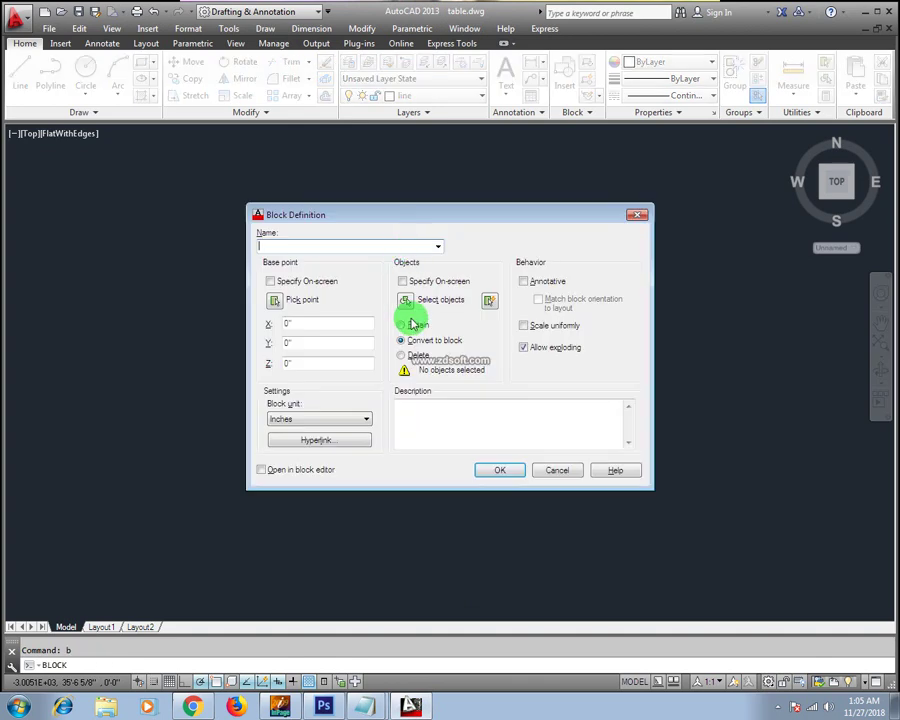
click(440, 247)
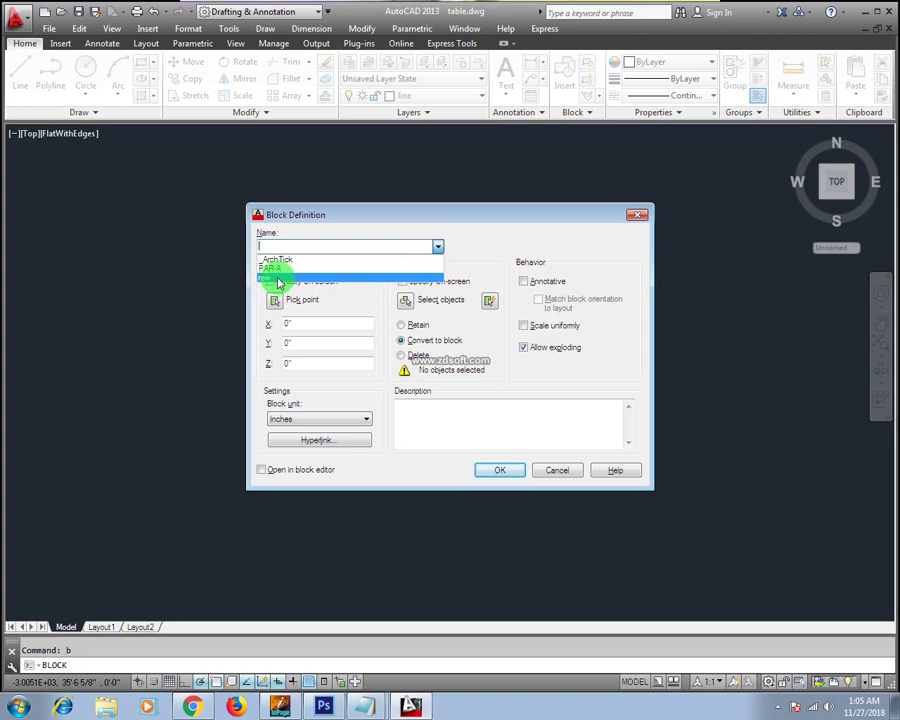
click(274, 279)
click(506, 469)
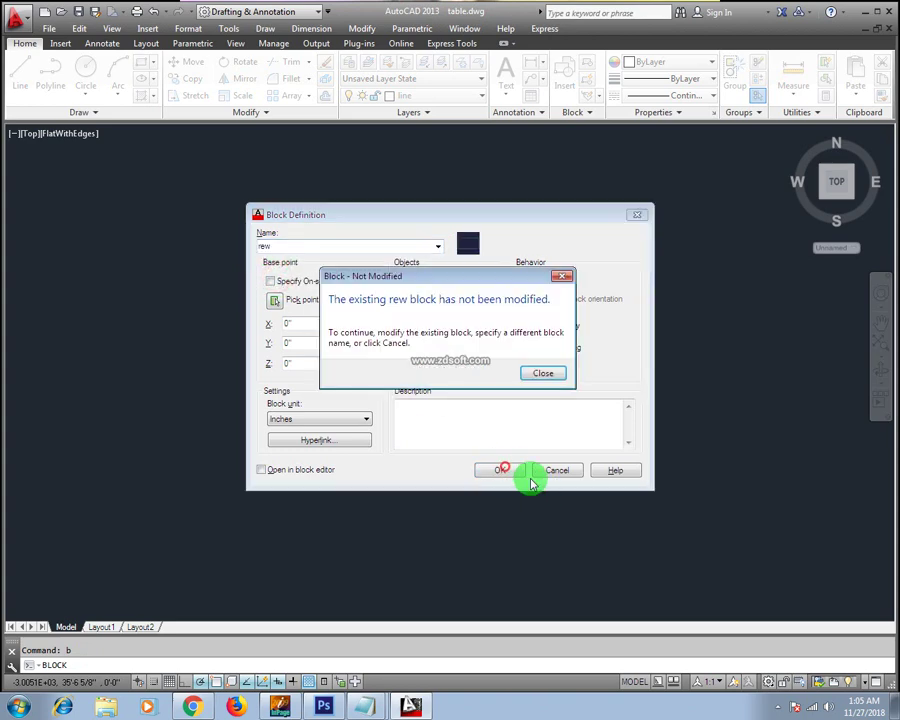
click(533, 374)
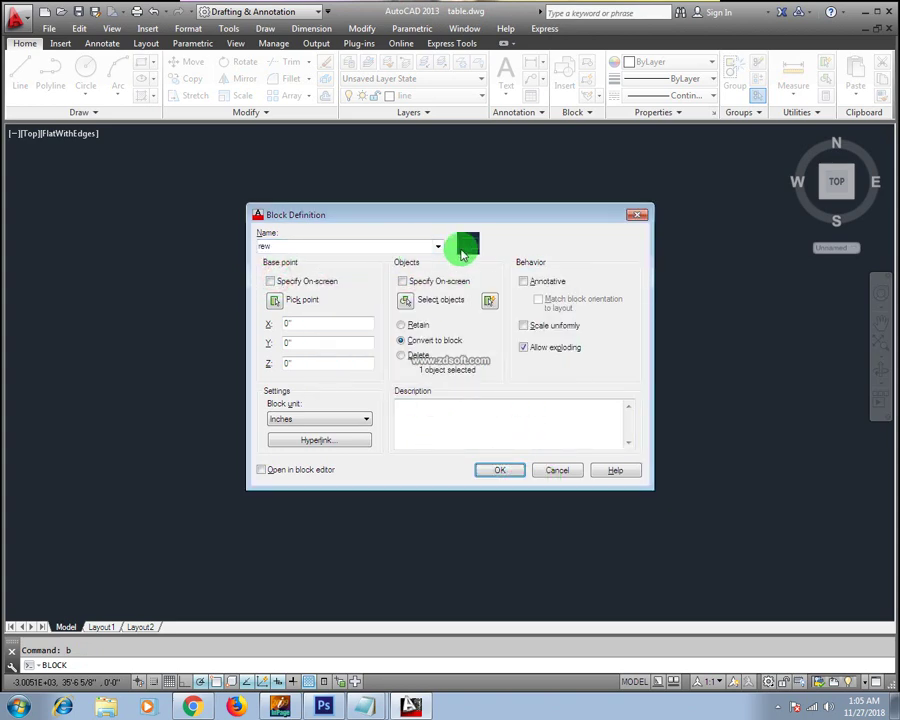
click(502, 469)
click(557, 470)
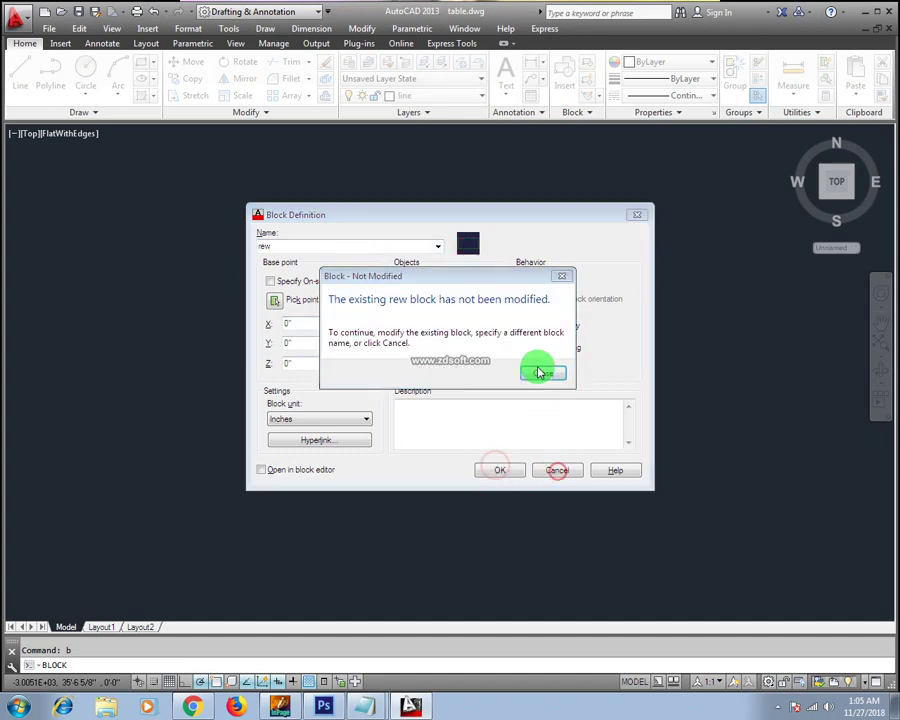
click(538, 369)
click(557, 470)
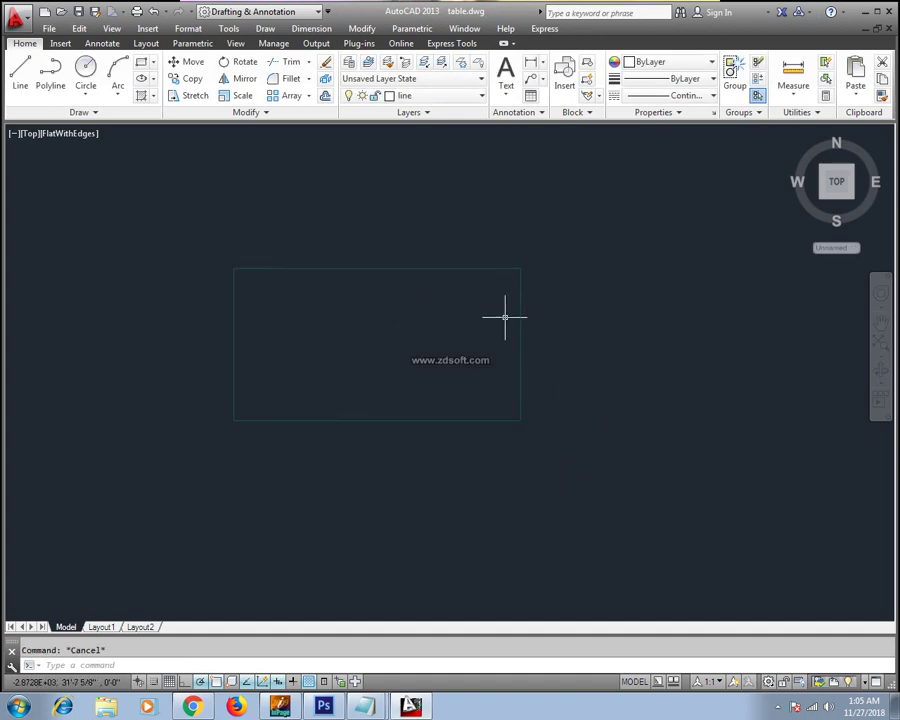
Erase the old rectangle and draw a new one with RECTANG
drag(568, 245, 444, 428)
key(Delete)
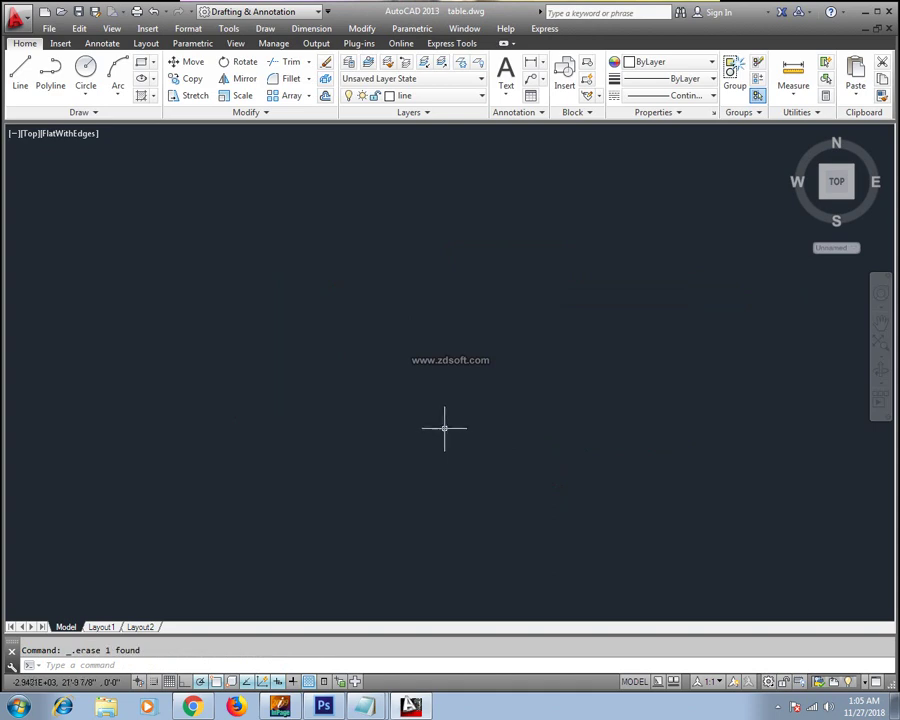
key(Escape)
text(rec)
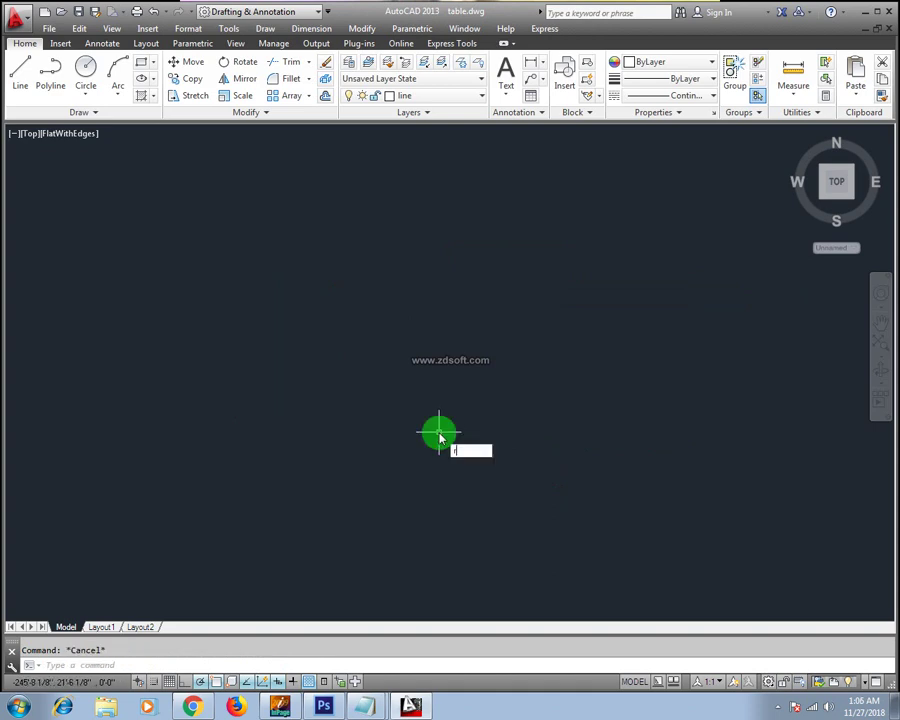
key(Return)
click(348, 281)
click(597, 425)
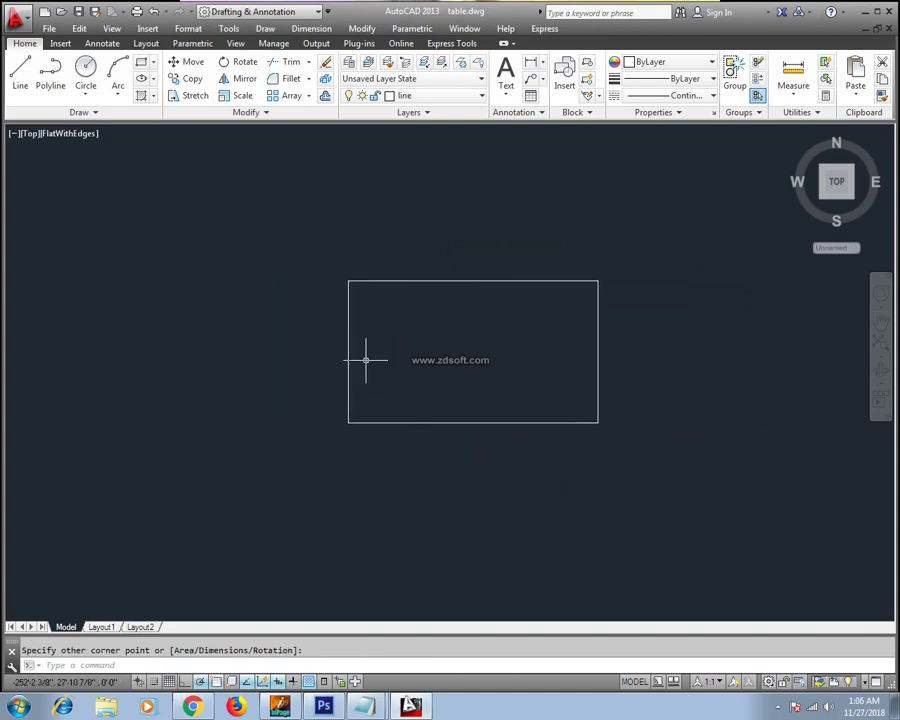
key(Escape)
Draw a small circle on the rectangle's top-left corner, then start the BLOCK command
text(c)
key(Return)
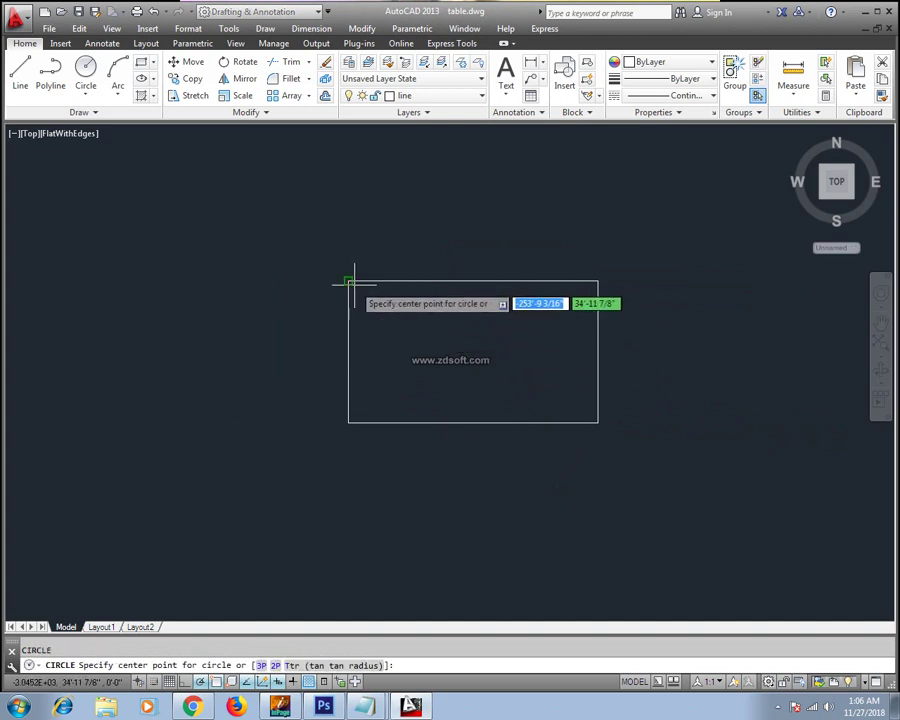
click(348, 281)
key(Escape)
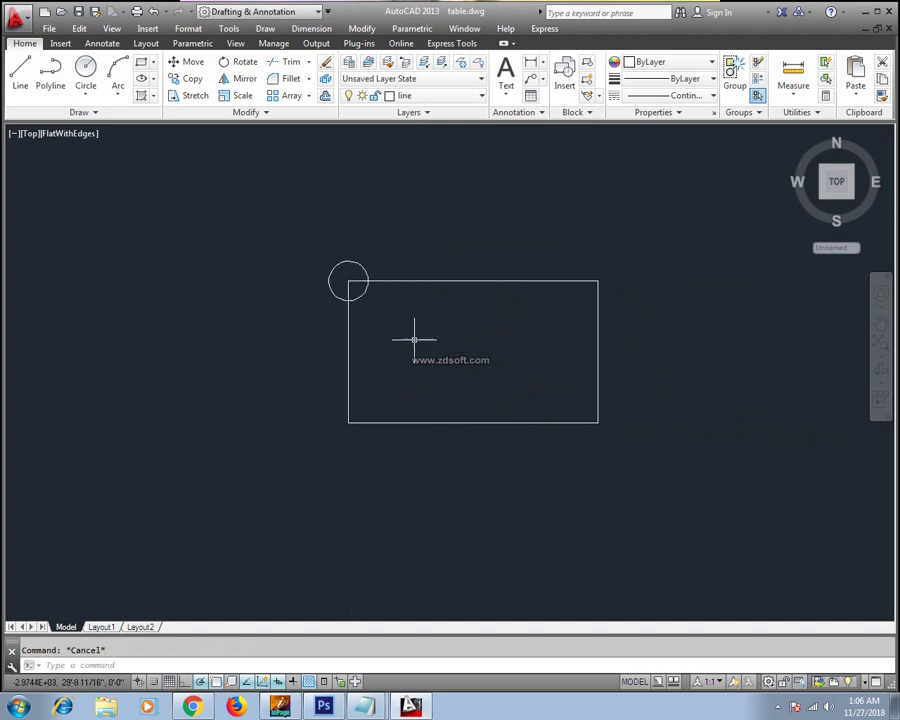
text(b)
key(Return)
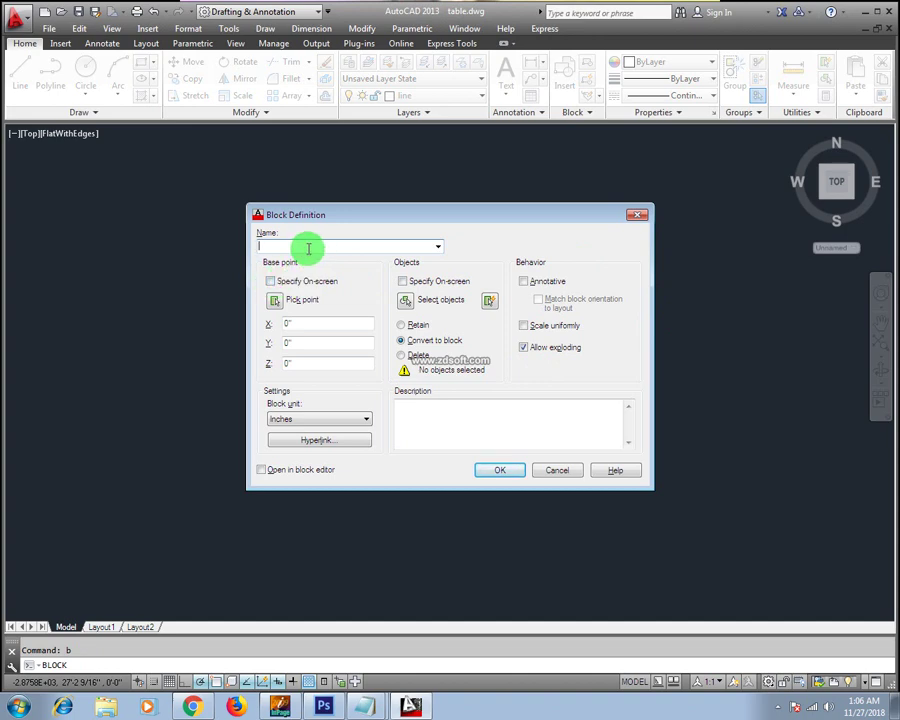
Define a block named 'rectangle' from both shapes, based at the rectangle's top-left corner
text(rec)
text(tangle)
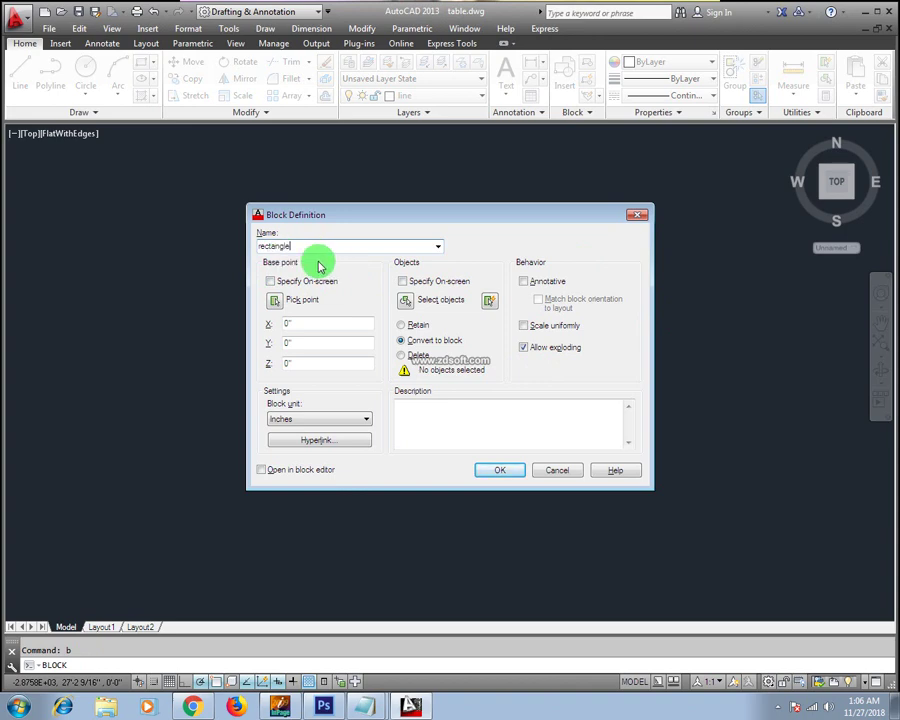
click(274, 303)
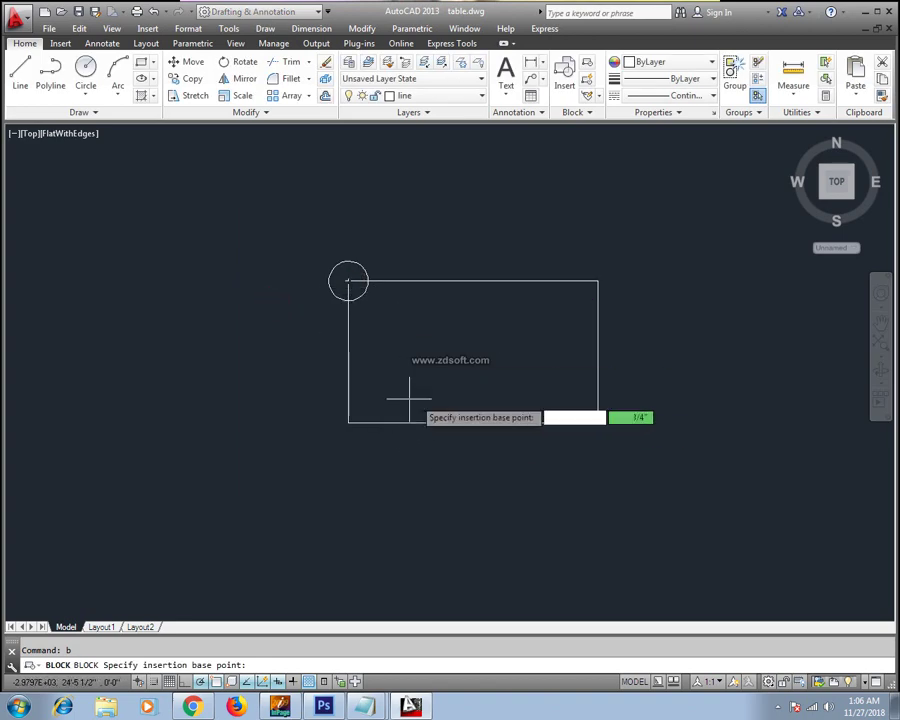
click(348, 423)
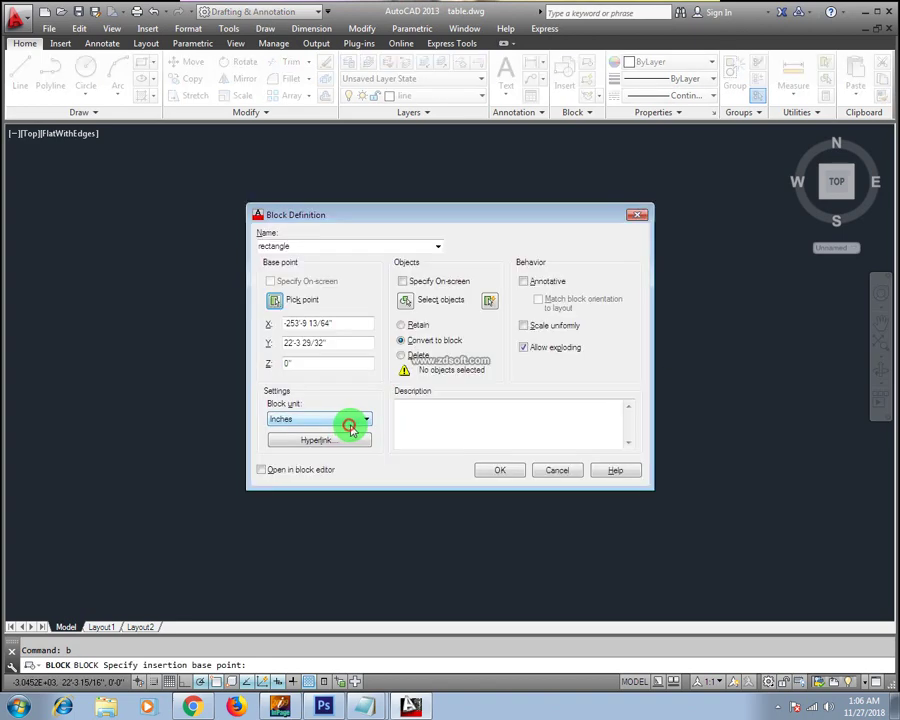
click(409, 297)
click(659, 231)
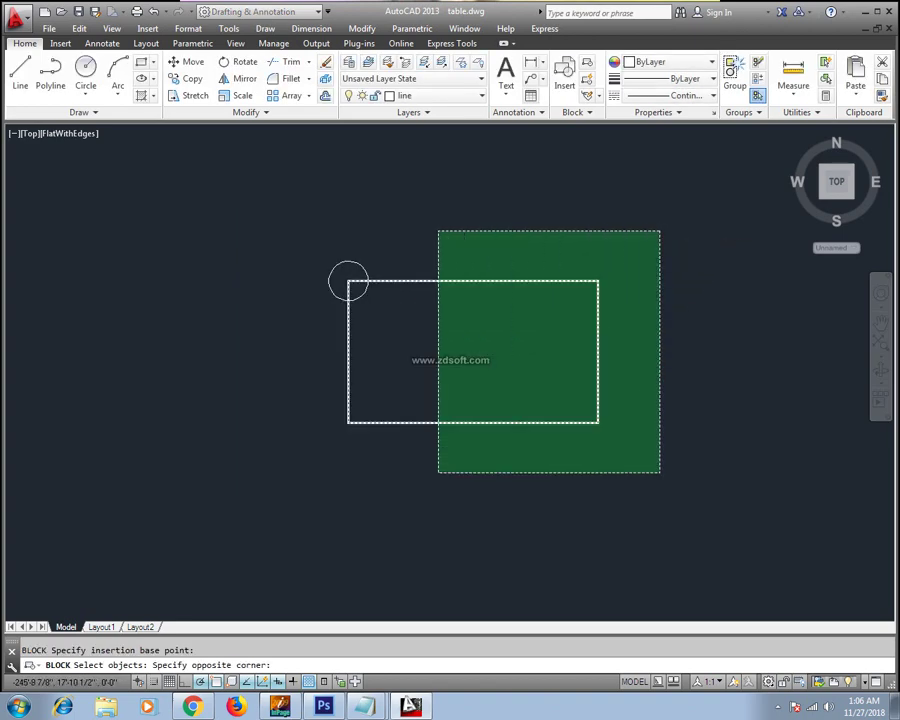
click(303, 483)
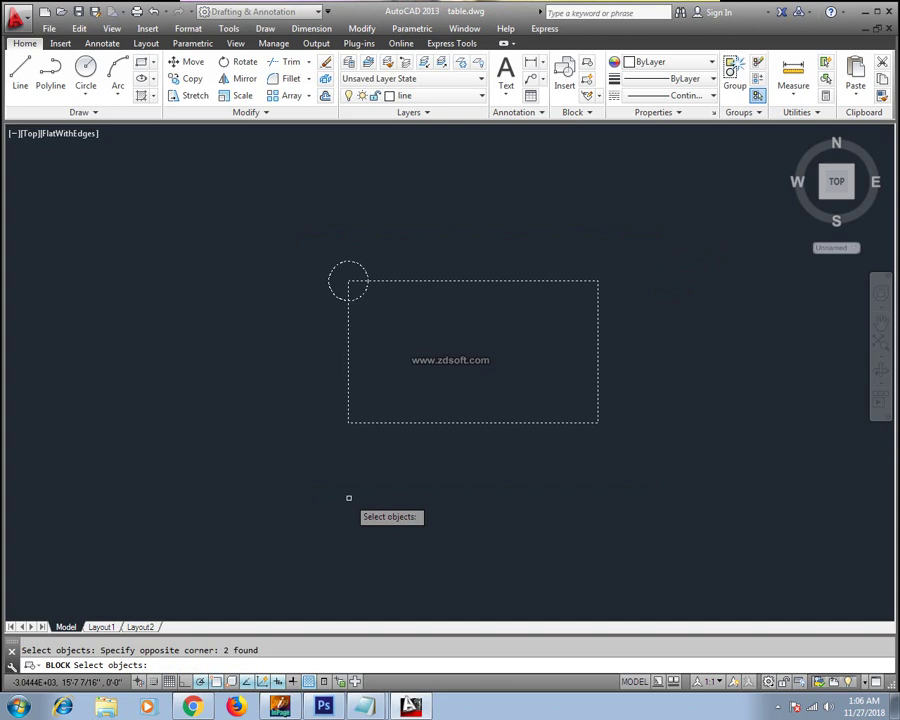
right_click(349, 497)
click(490, 462)
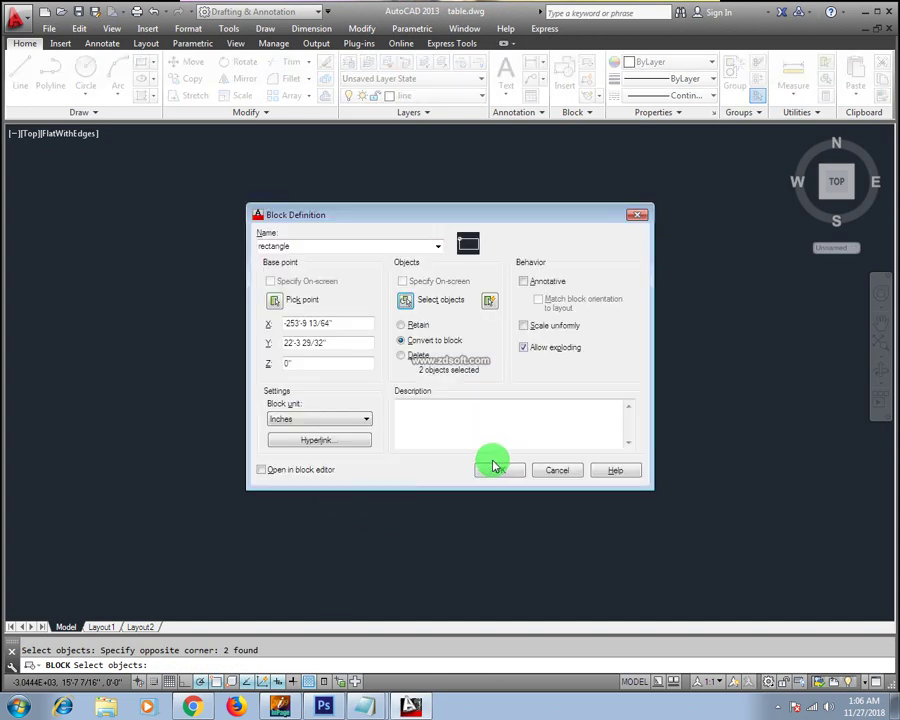
Select the new rectangle block and erase it from the drawing
right_click(506, 468)
click(676, 255)
click(348, 281)
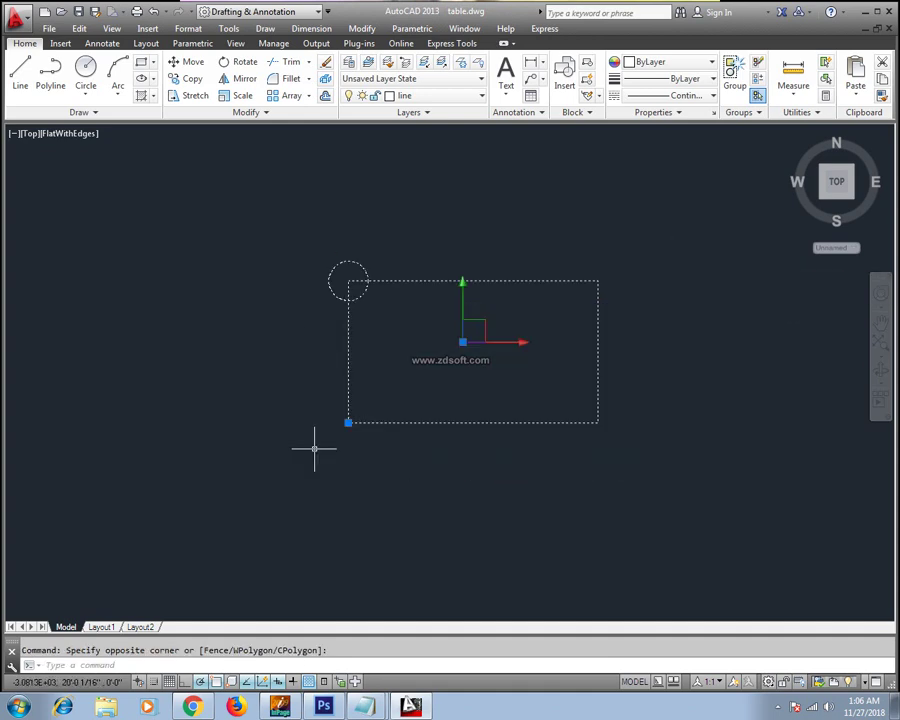
key(Delete)
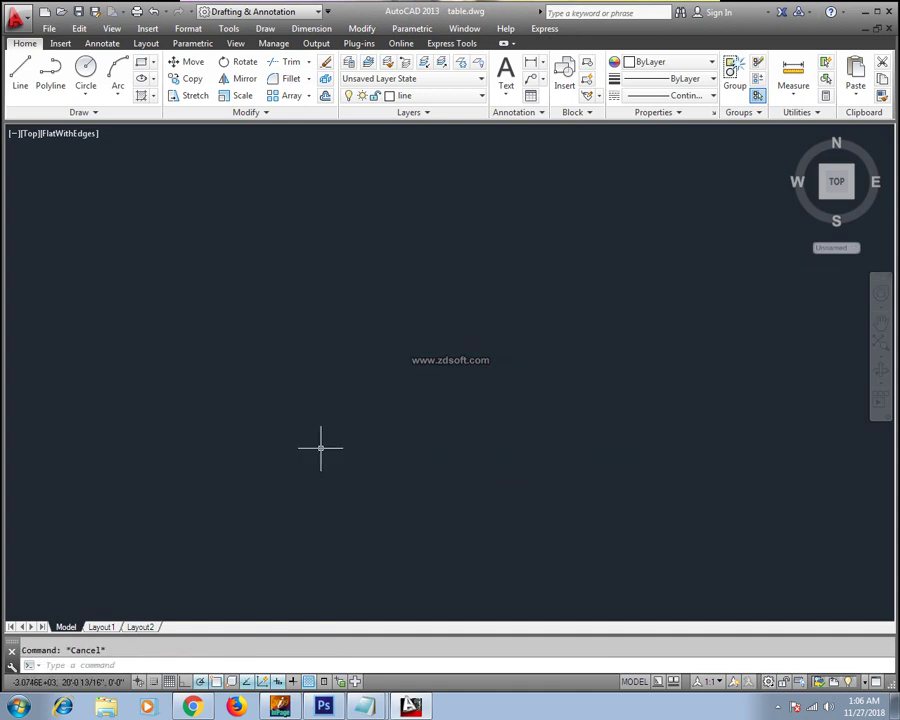
Insert the 'rectangle' block with INSERT and place it in the drawing
text(i)
key(Return)
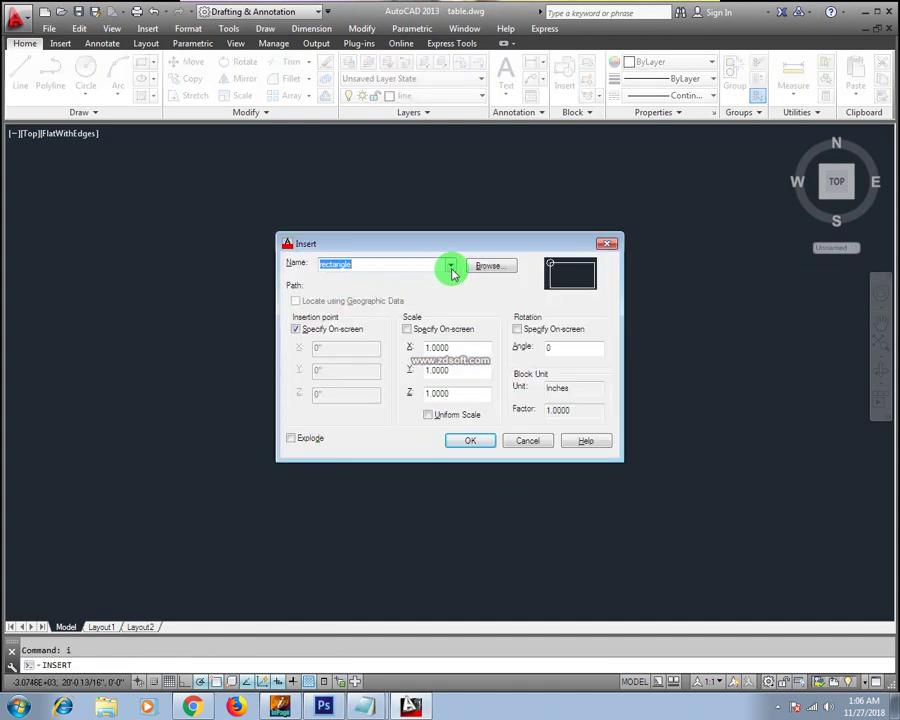
click(451, 267)
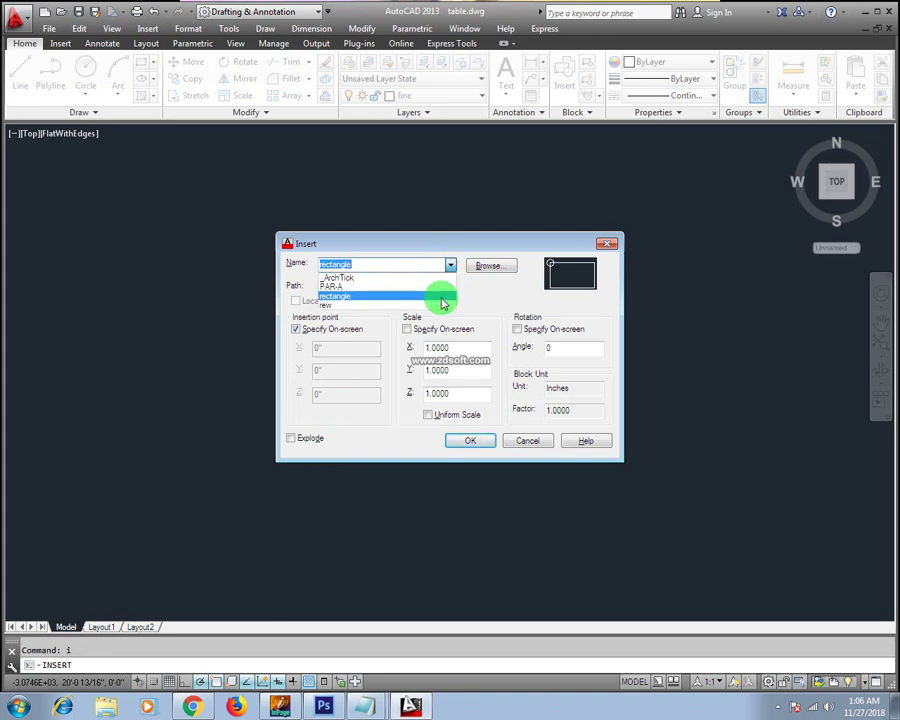
click(451, 266)
click(451, 266)
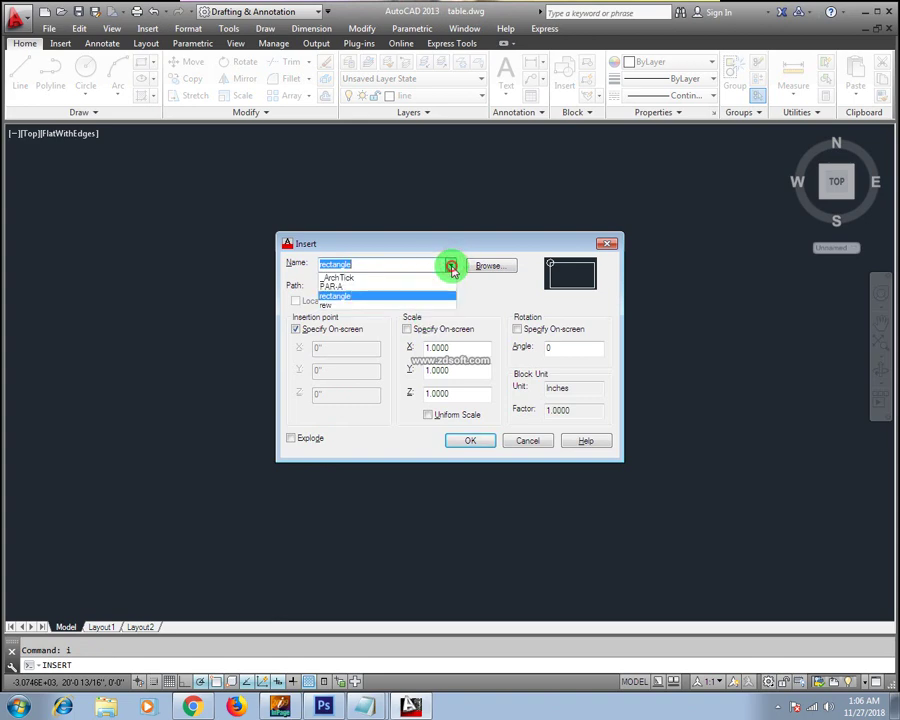
click(453, 267)
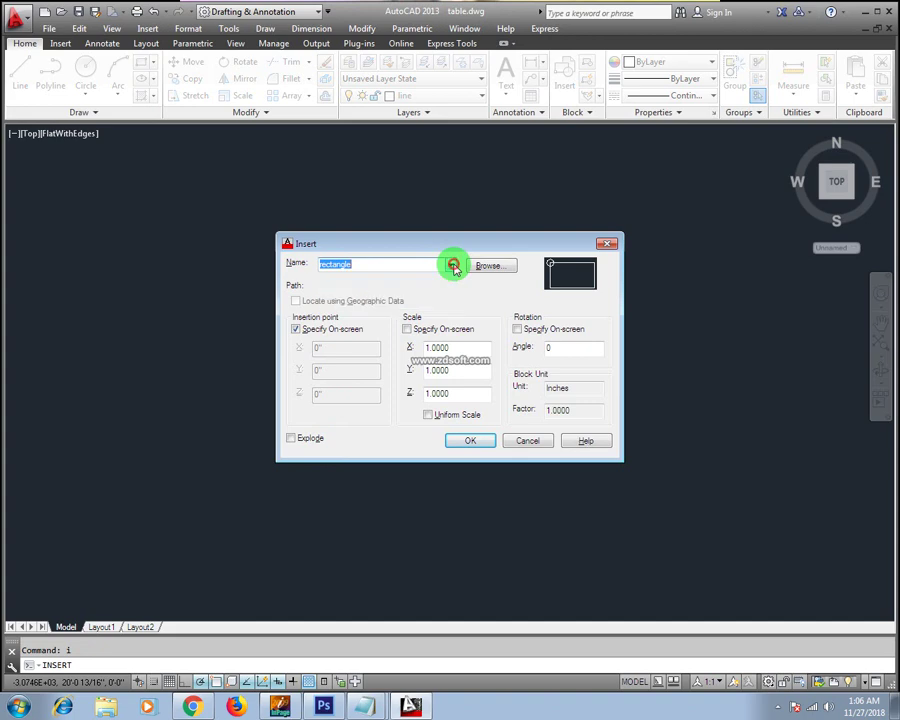
click(453, 267)
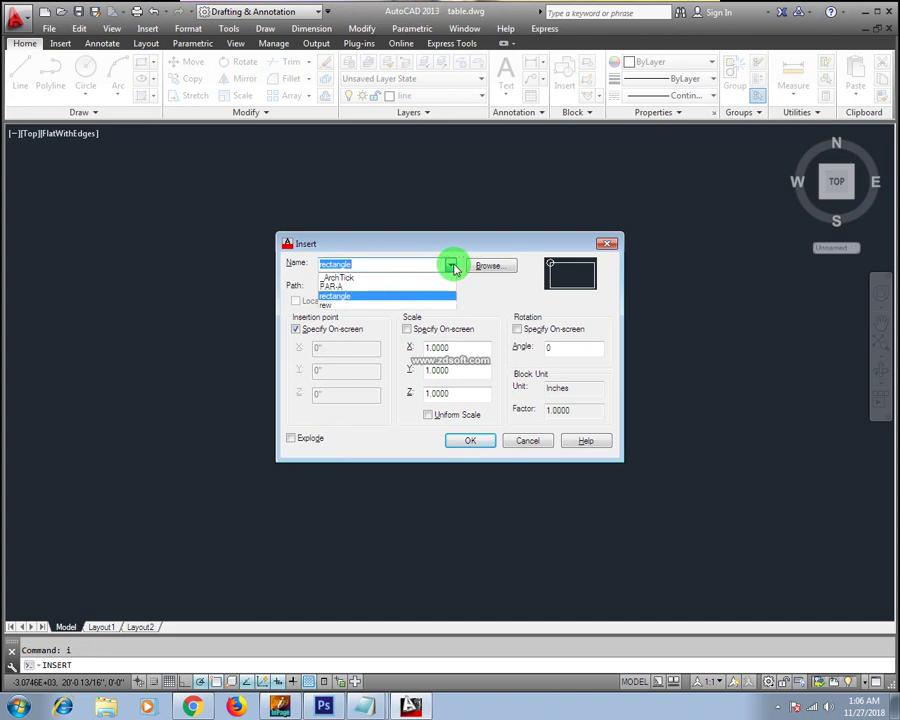
click(453, 267)
click(453, 267)
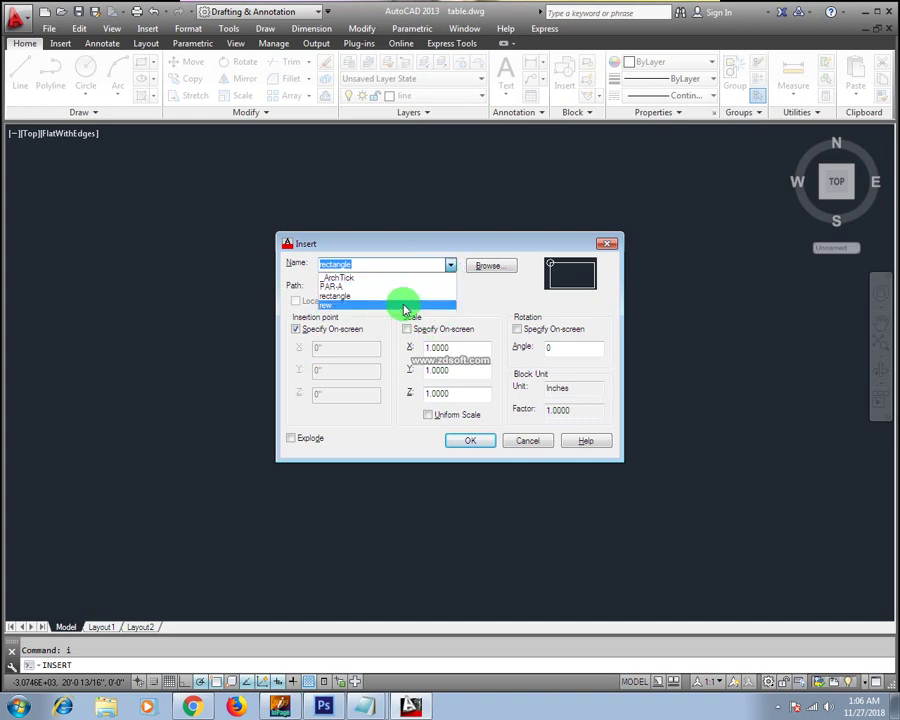
click(357, 296)
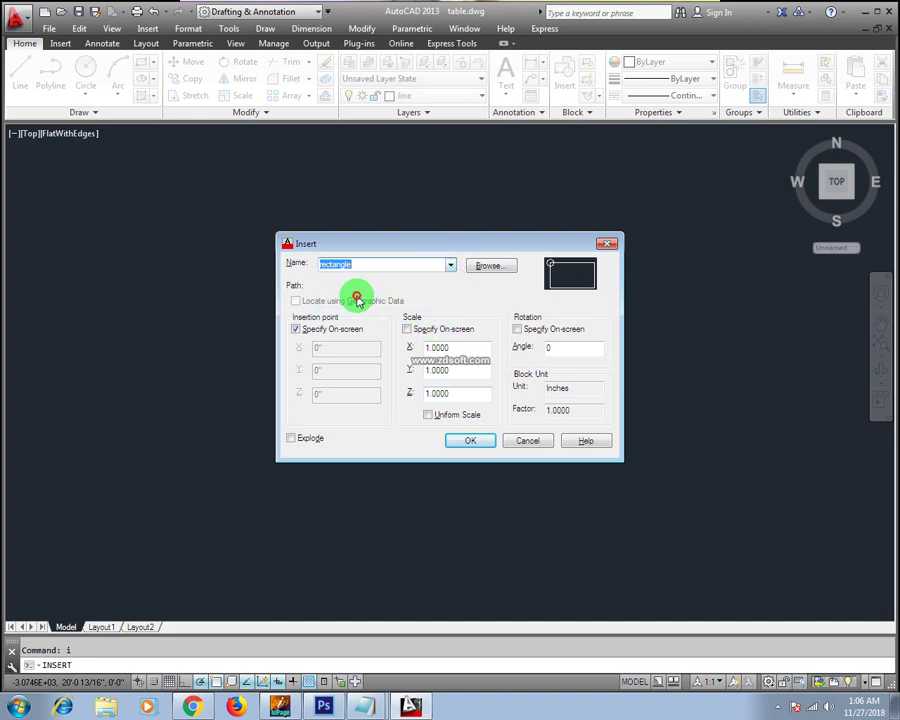
click(470, 438)
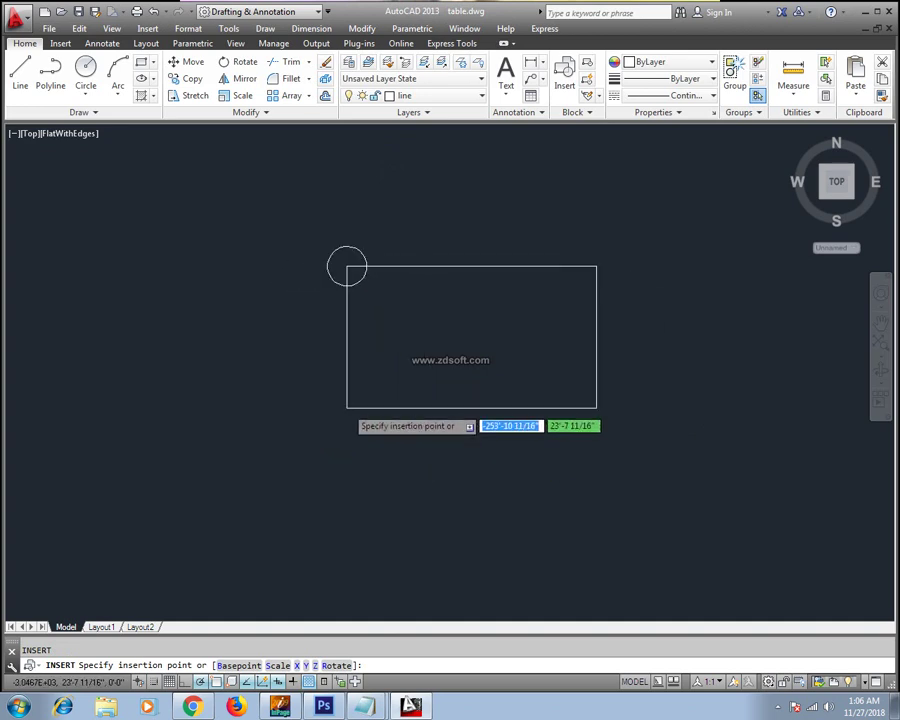
click(347, 407)
Erase the inserted rectangle block with a crossing window, leaving the drawing empty
scroll(381, 377, down, 2)
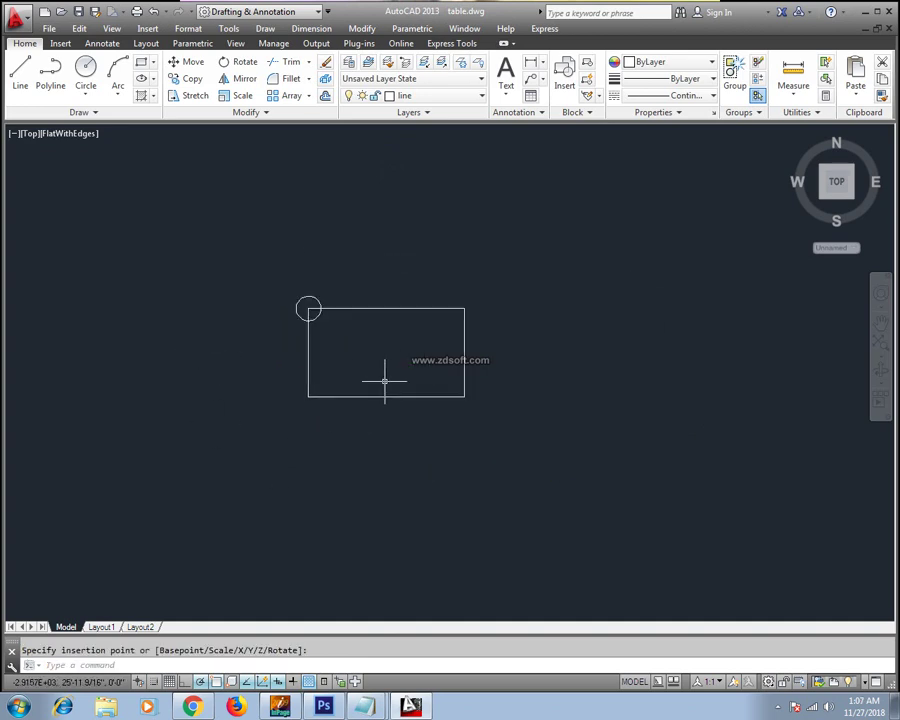
scroll(318, 349, up, 2)
click(560, 261)
click(301, 416)
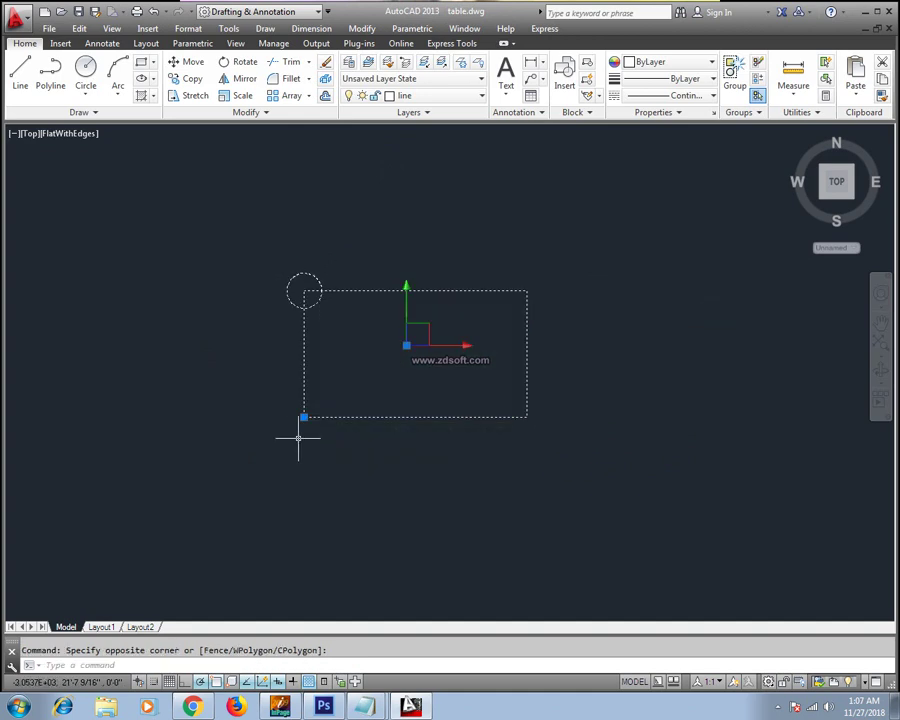
key(Delete)
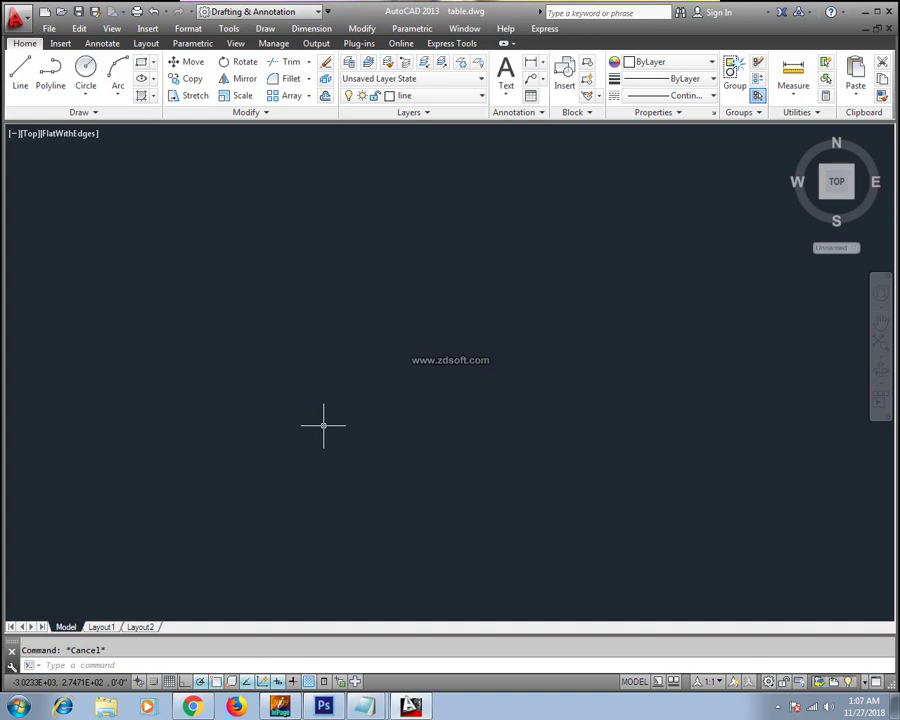
text(REN)
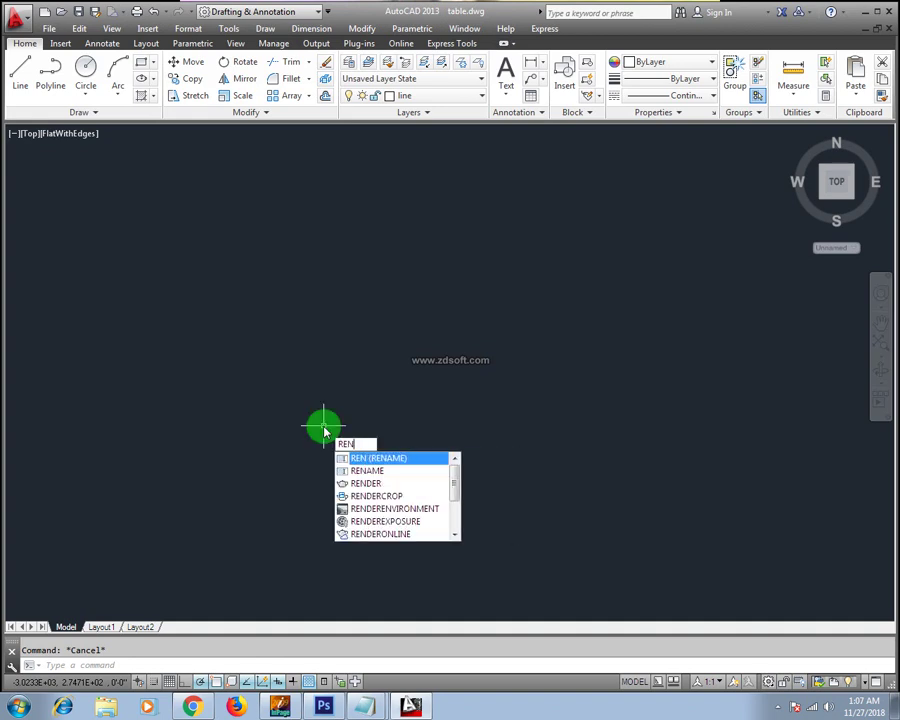
Open the Rename dialog and browse its object categories, returning to Blocks
key(Return)
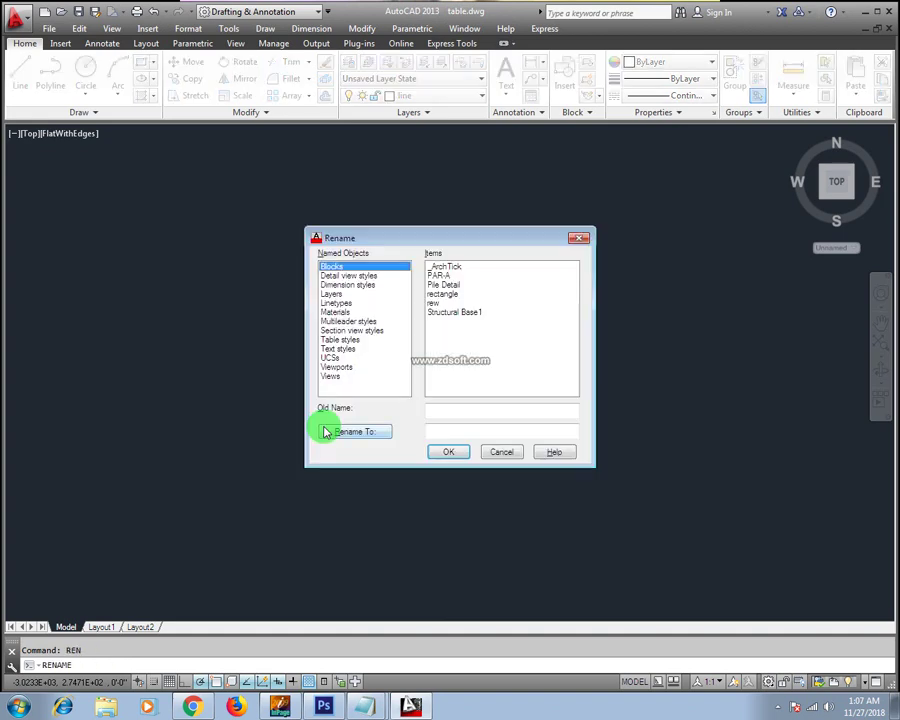
click(360, 276)
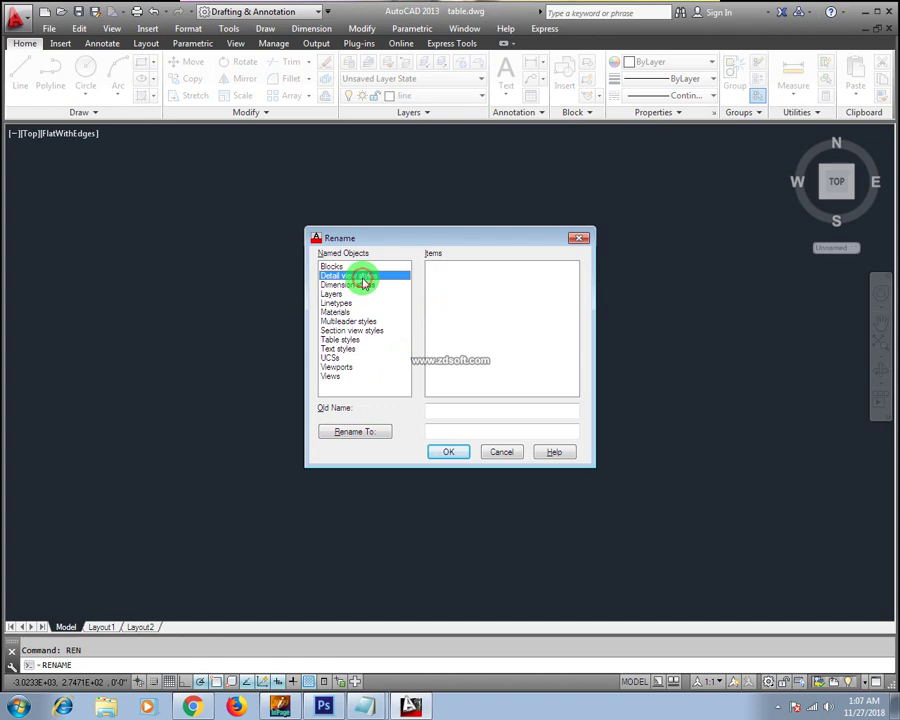
click(335, 285)
click(333, 294)
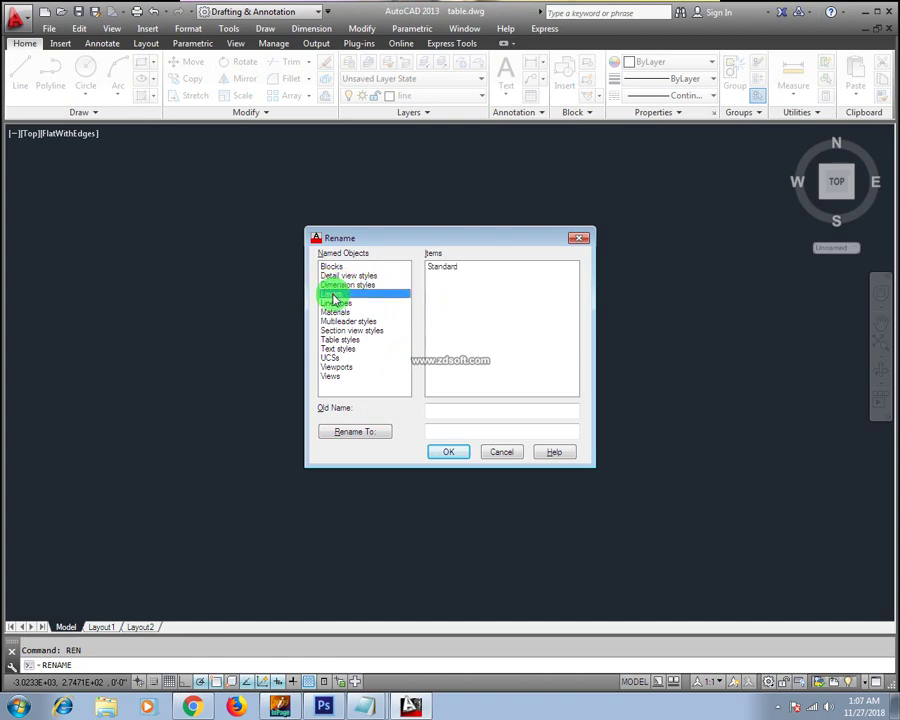
click(343, 313)
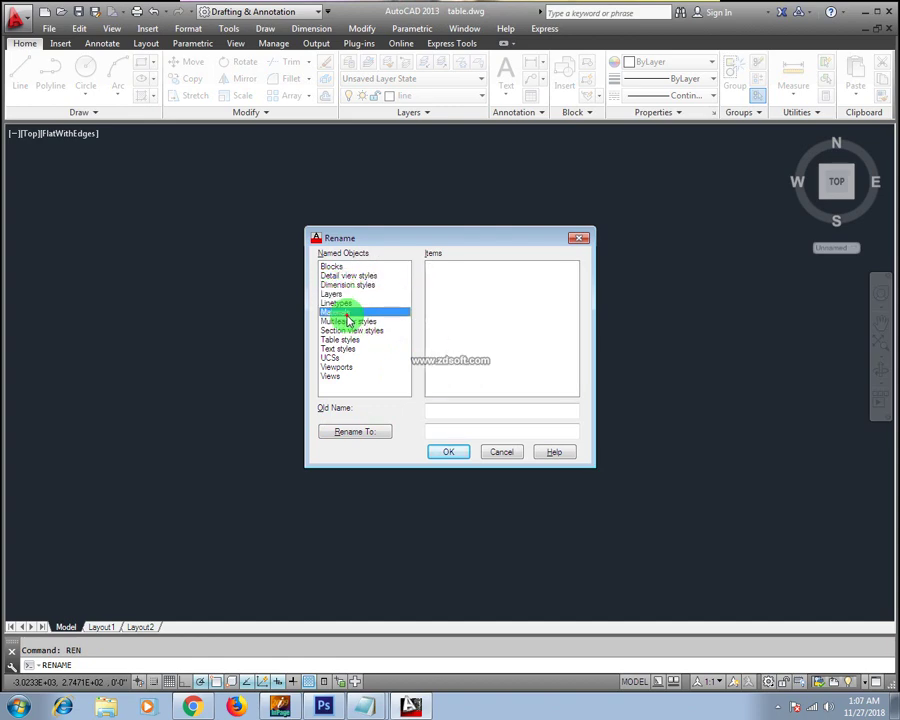
click(338, 302)
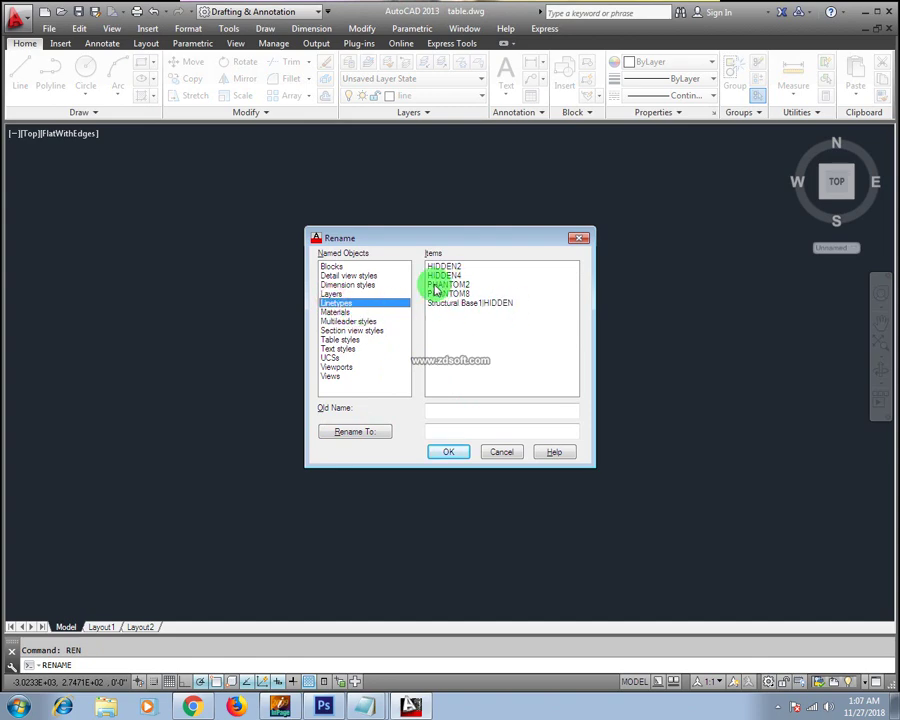
click(335, 266)
click(330, 293)
click(332, 265)
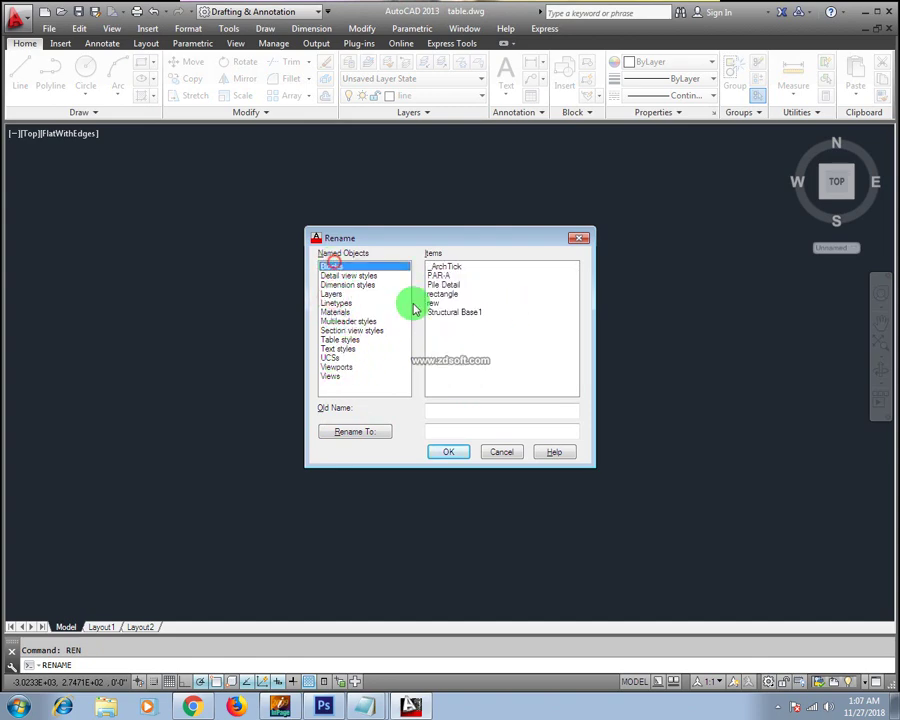
Rename the 'rectangle' block to 'rectangle with circle'
click(453, 294)
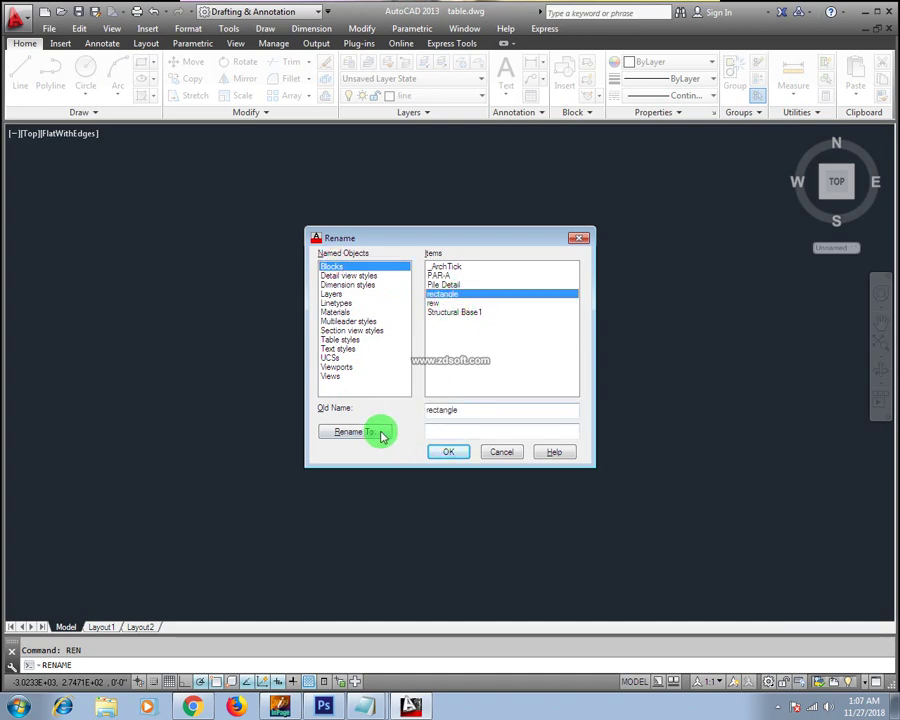
click(441, 430)
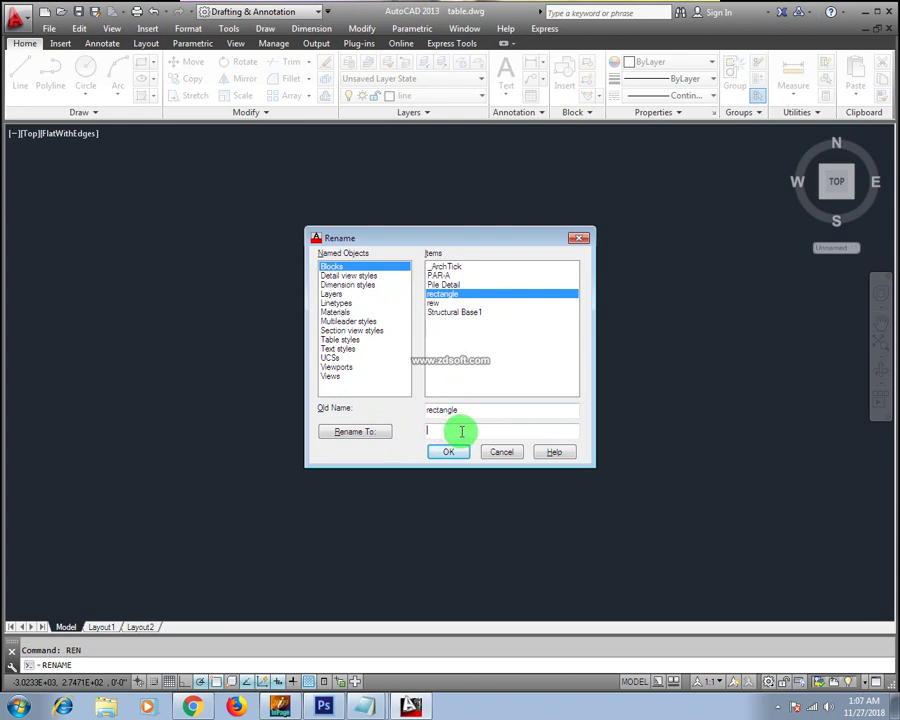
text(rect)
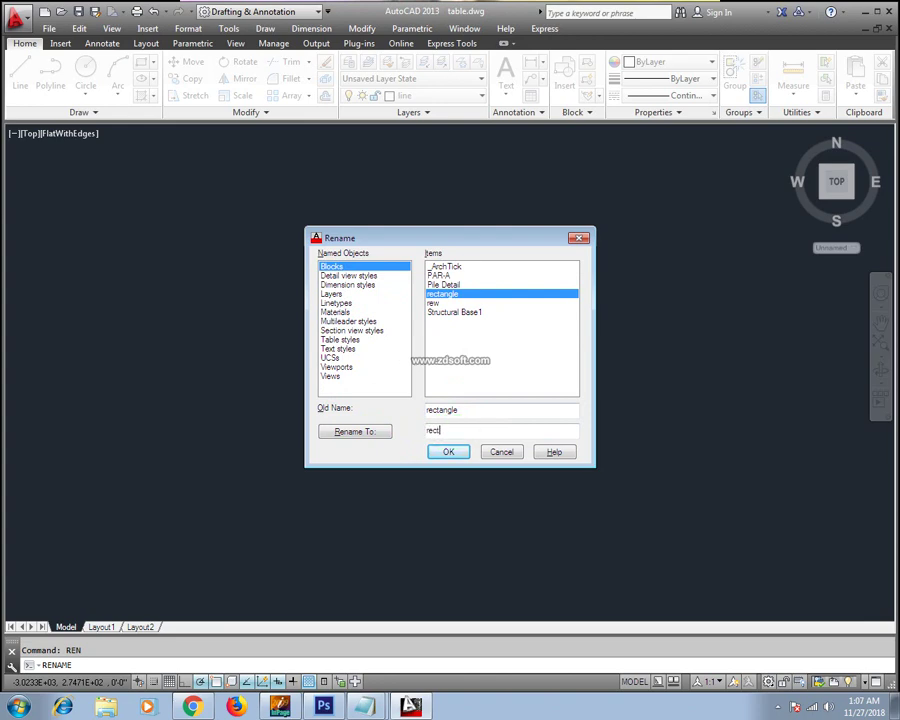
text(circle)
click(455, 451)
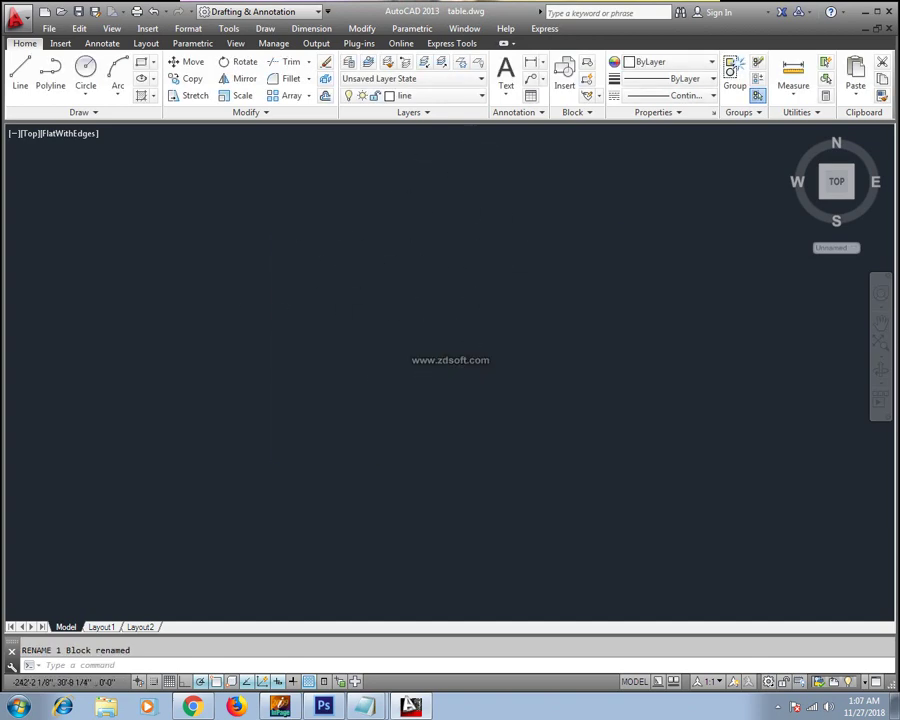
text(i)
key(Return)
Choose the 'rectangle with circle' block in the Insert dialog and place it in the drawing
click(451, 264)
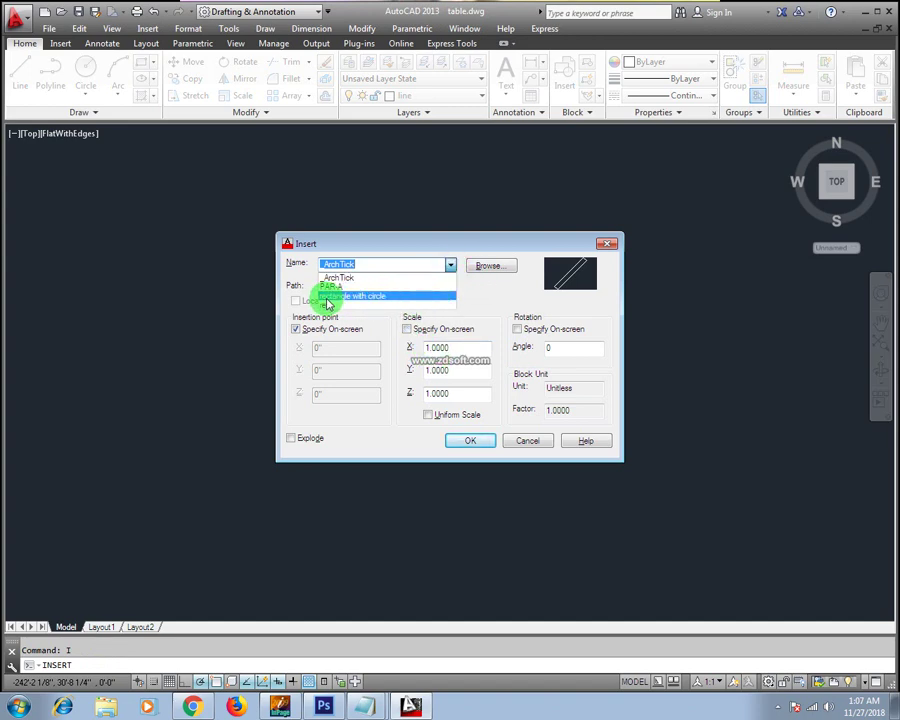
click(384, 298)
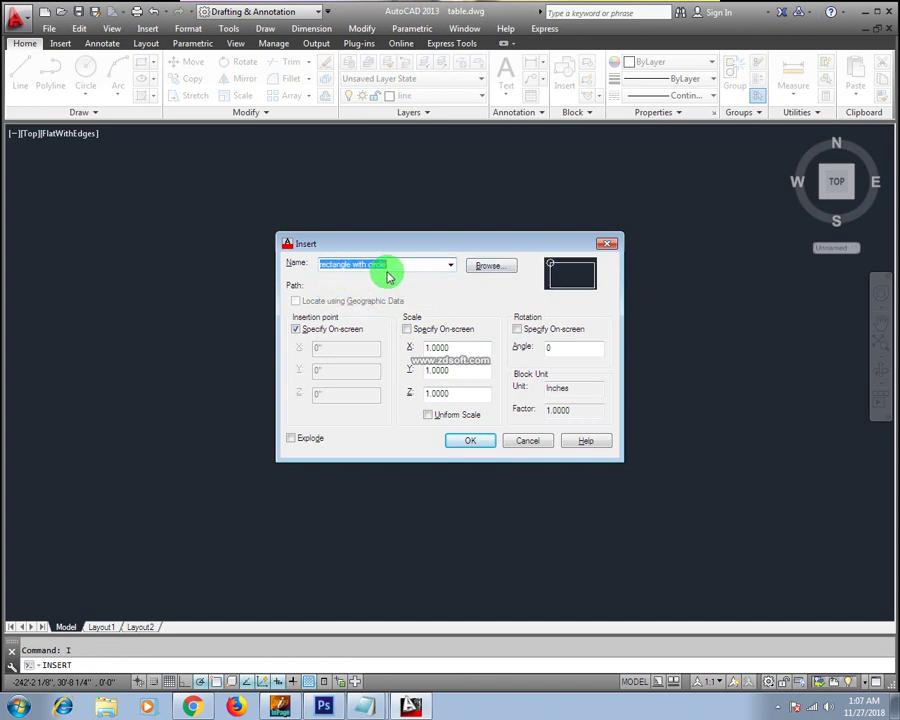
click(472, 438)
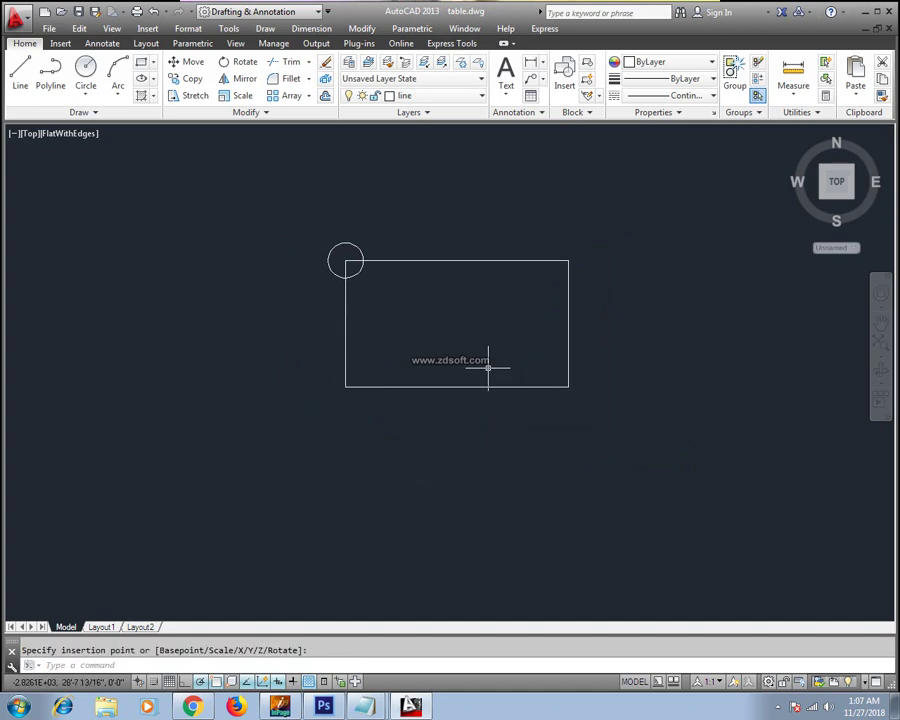
click(302, 261)
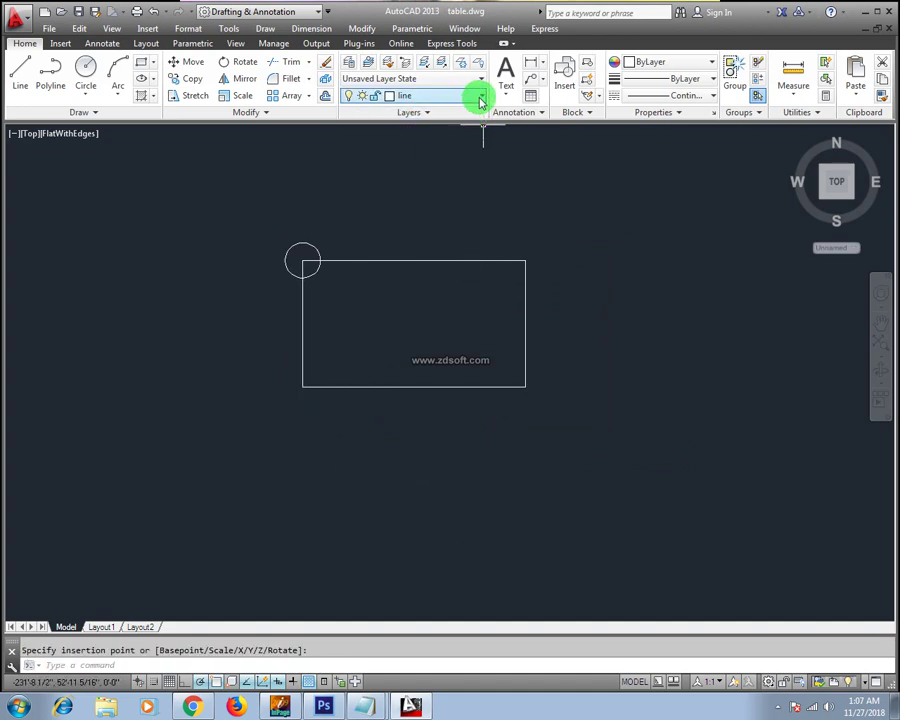
click(533, 357)
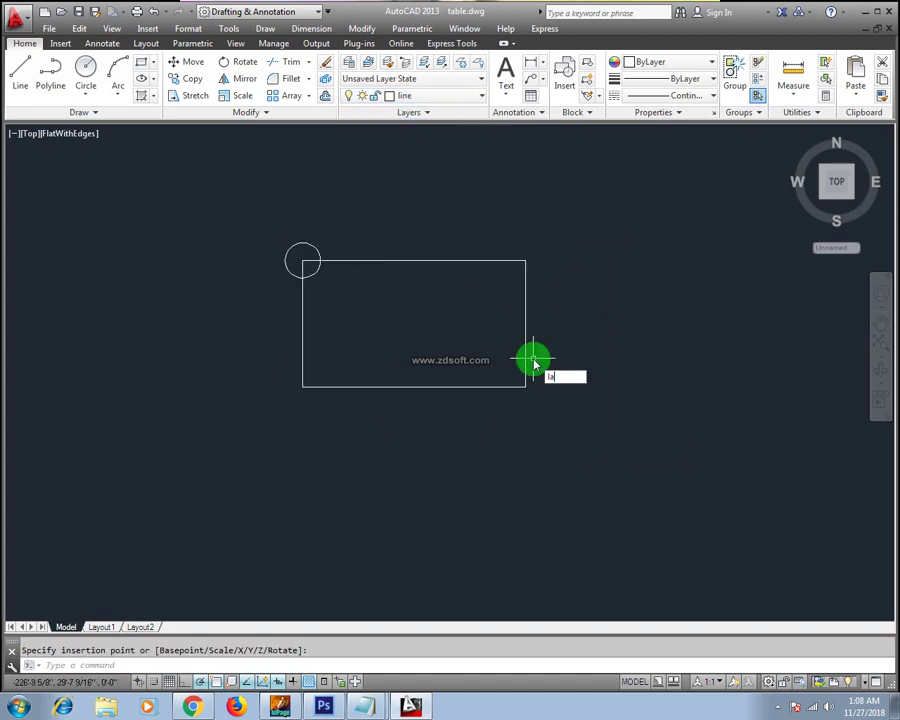
text(la)
key(Return)
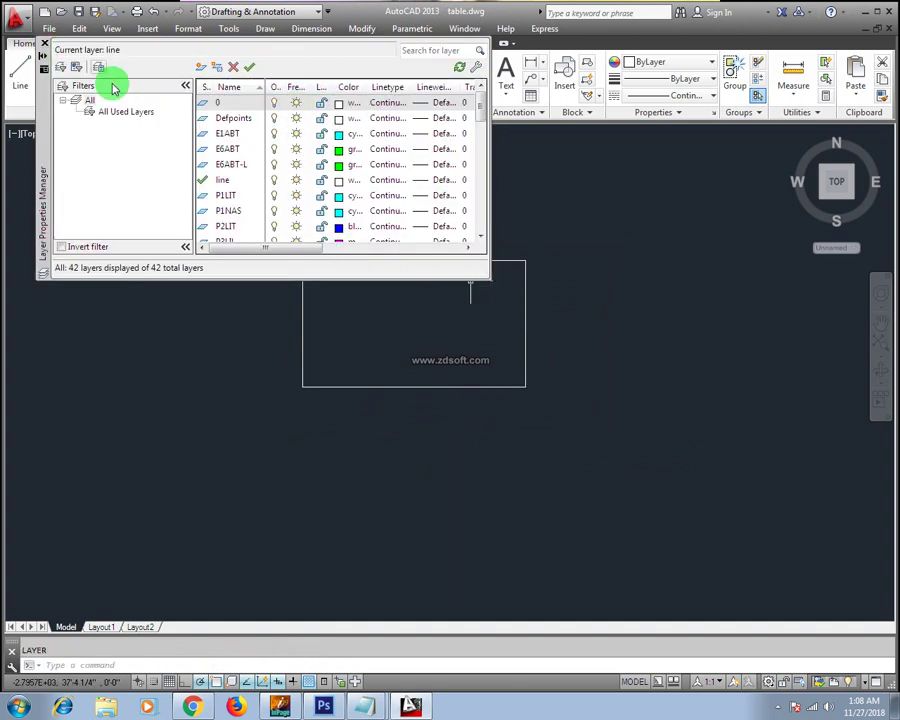
click(488, 166)
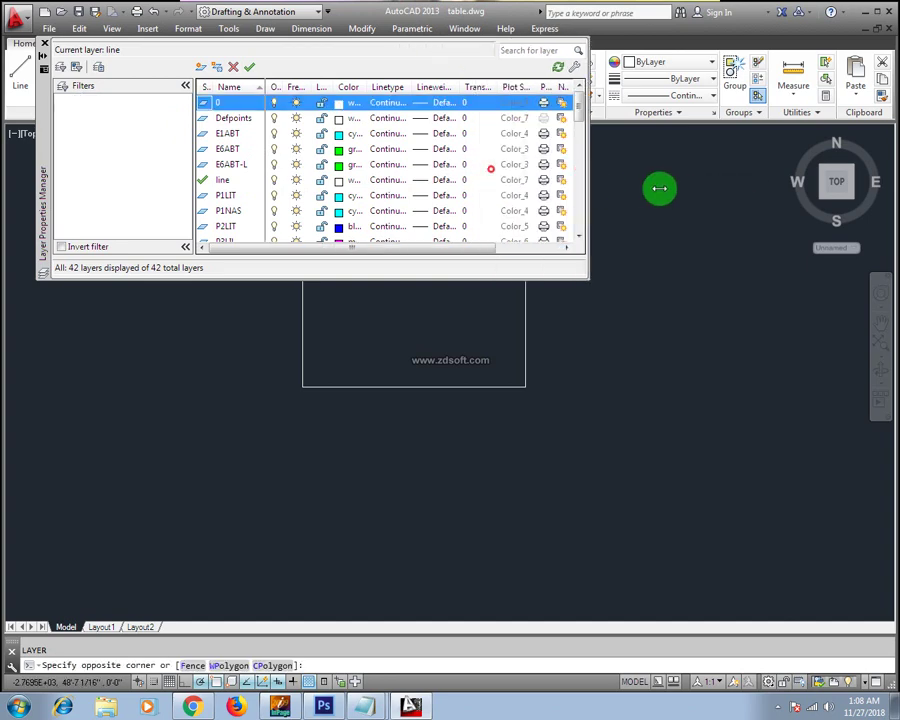
drag(492, 168, 670, 175)
click(44, 48)
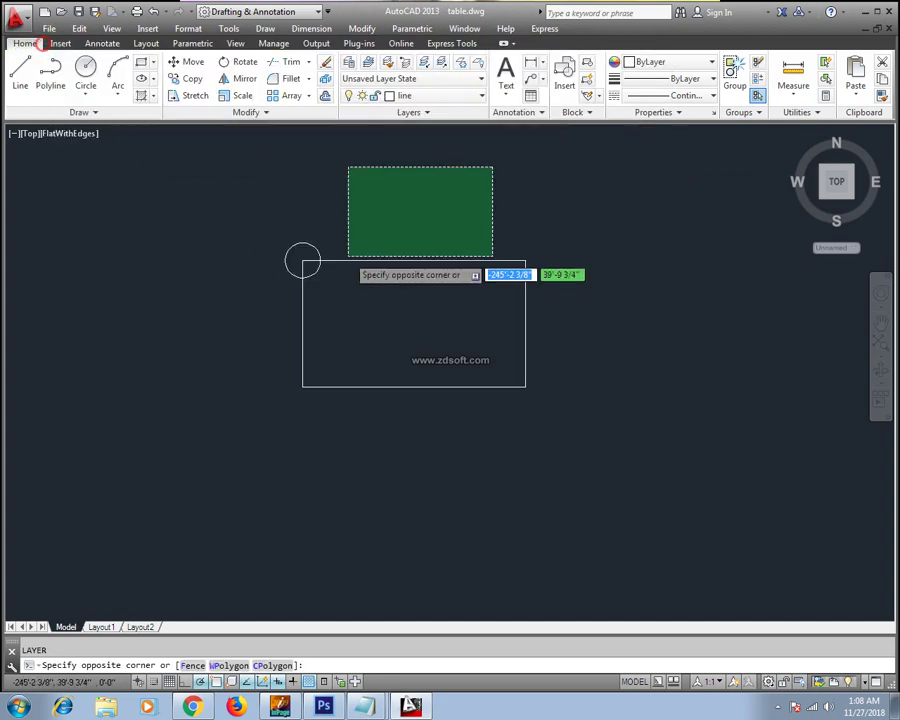
key(Escape)
text(RE)
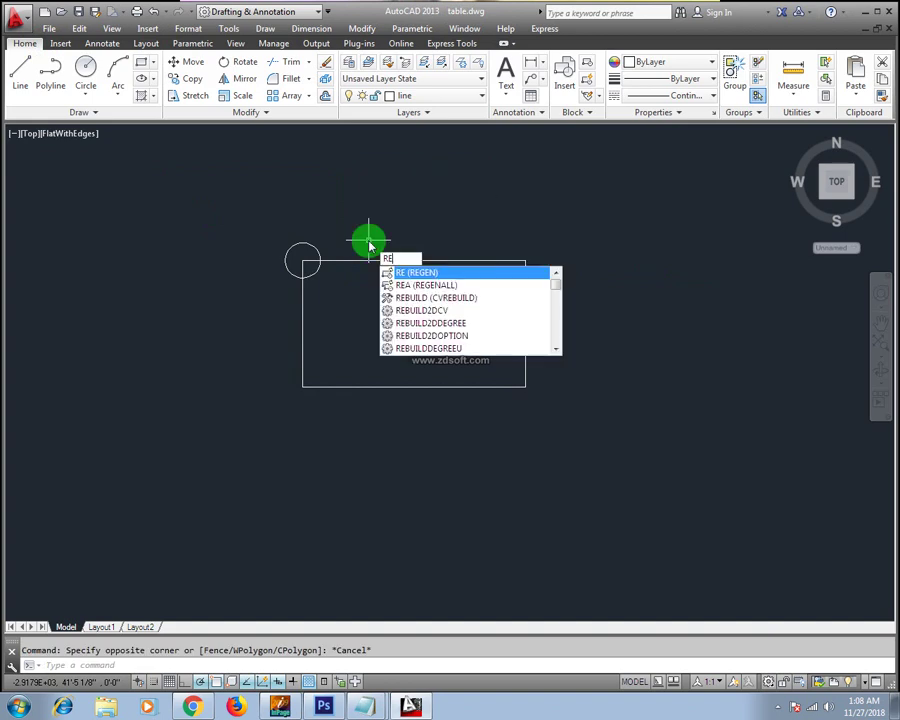
text(N)
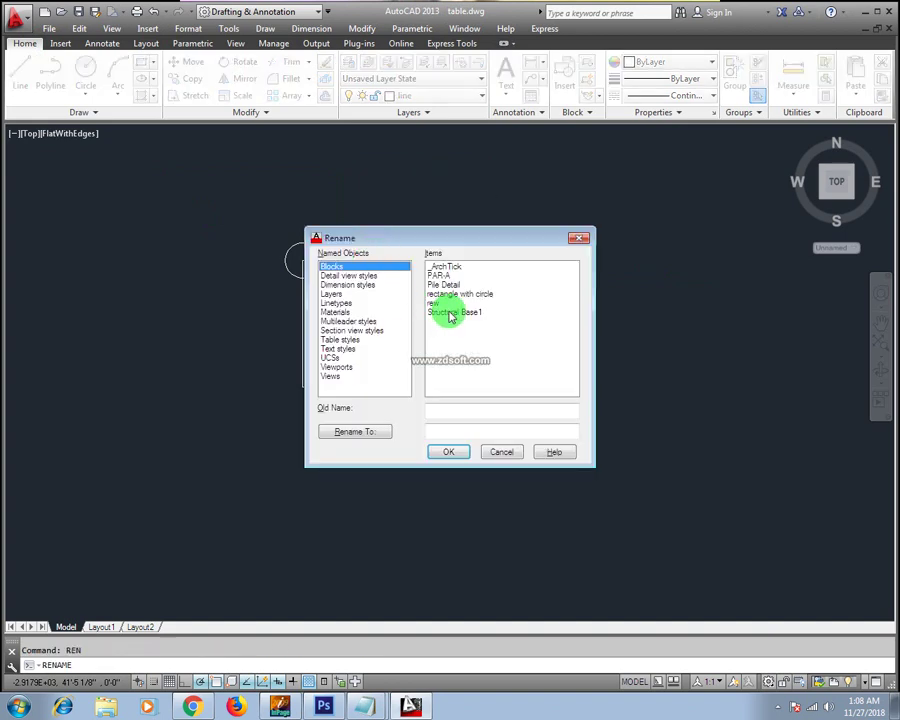
click(333, 296)
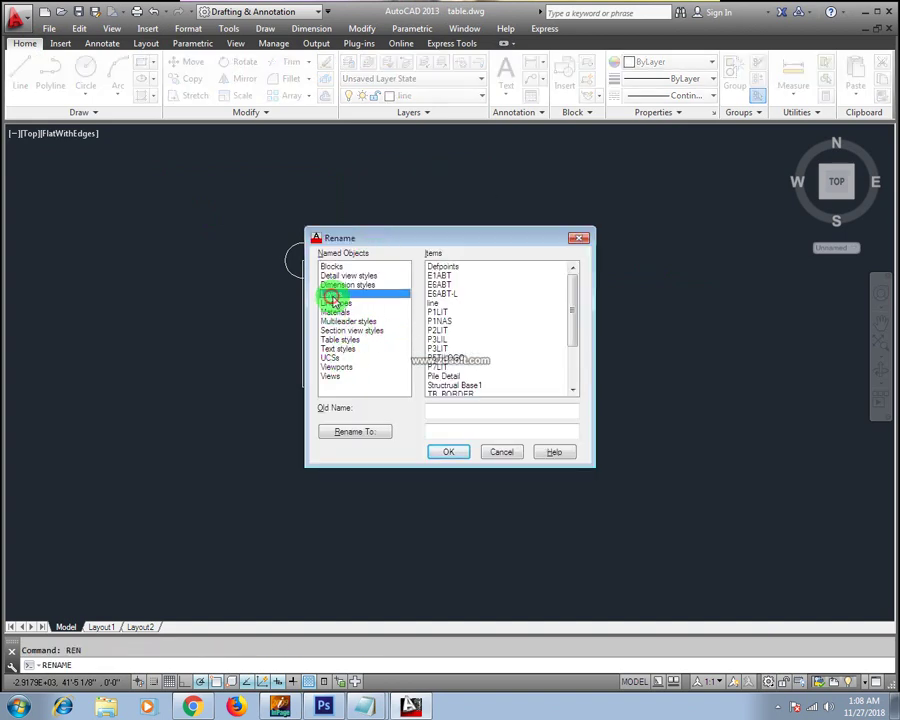
drag(575, 316, 577, 377)
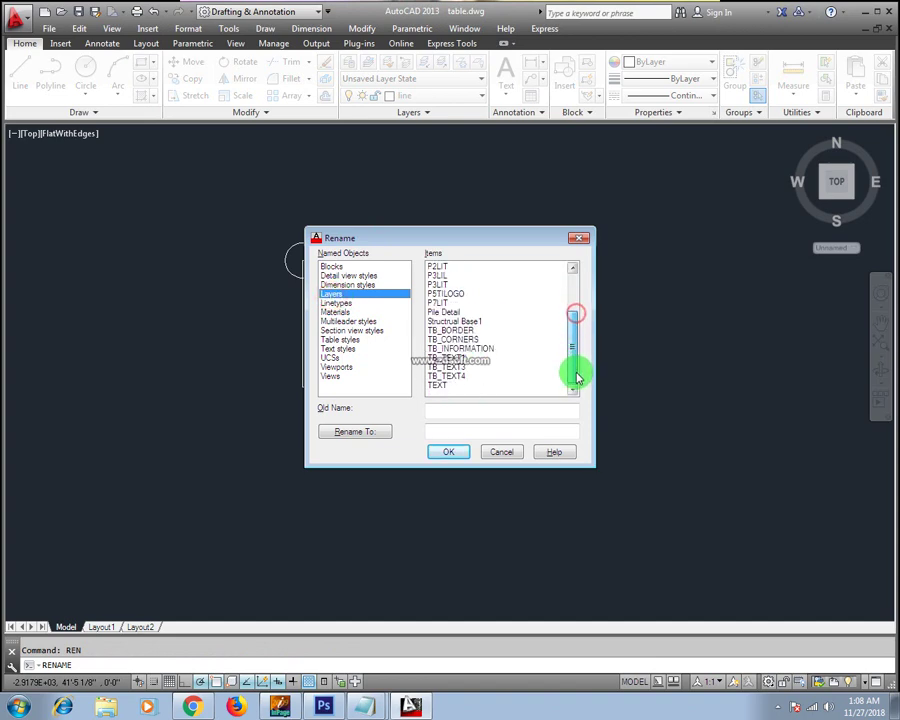
click(438, 284)
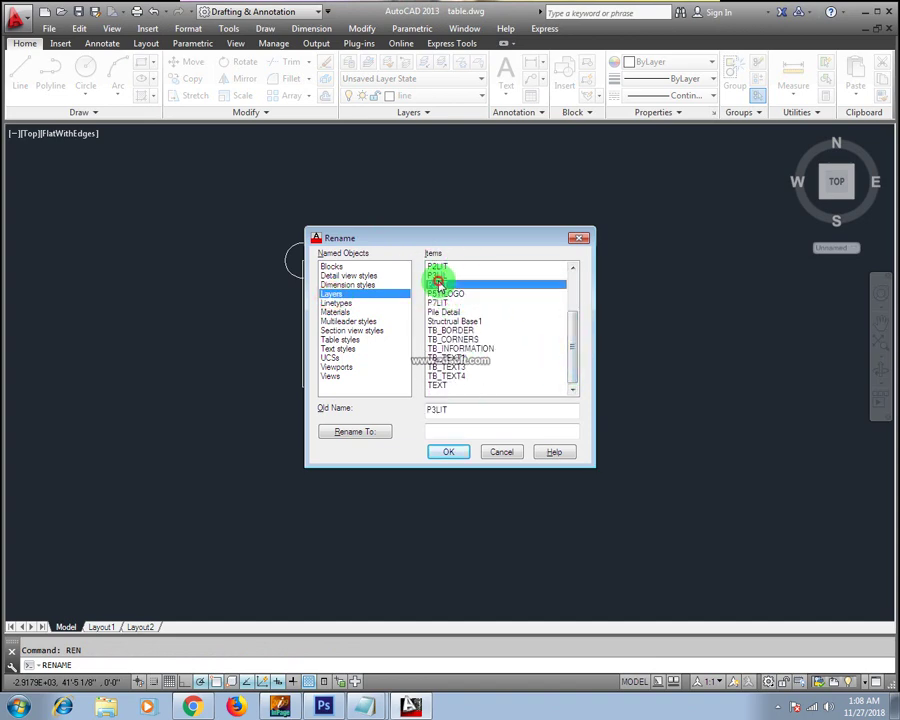
click(446, 430)
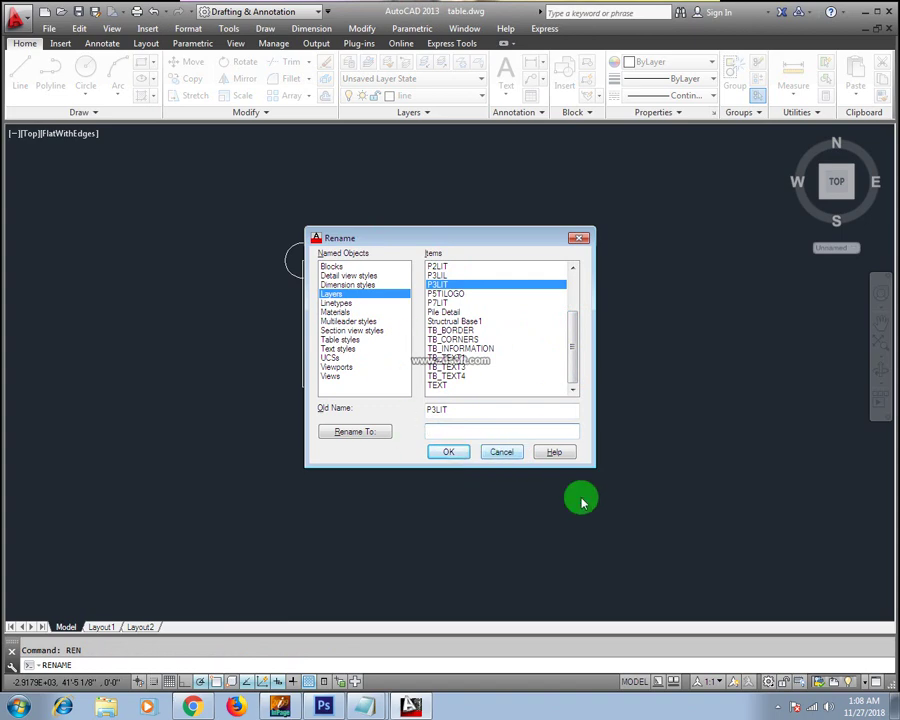
click(508, 453)
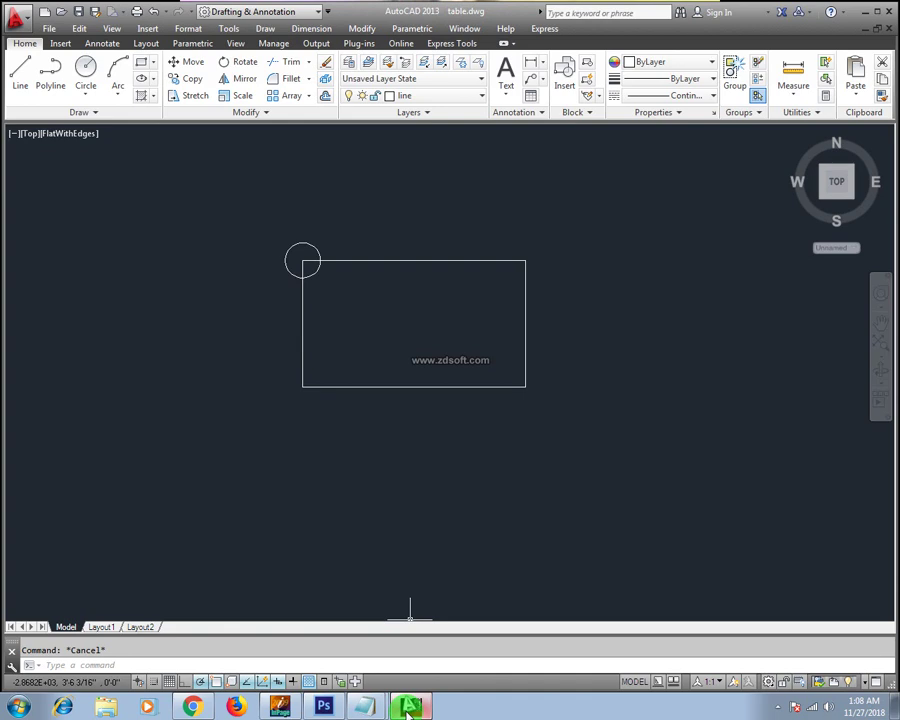
click(778, 706)
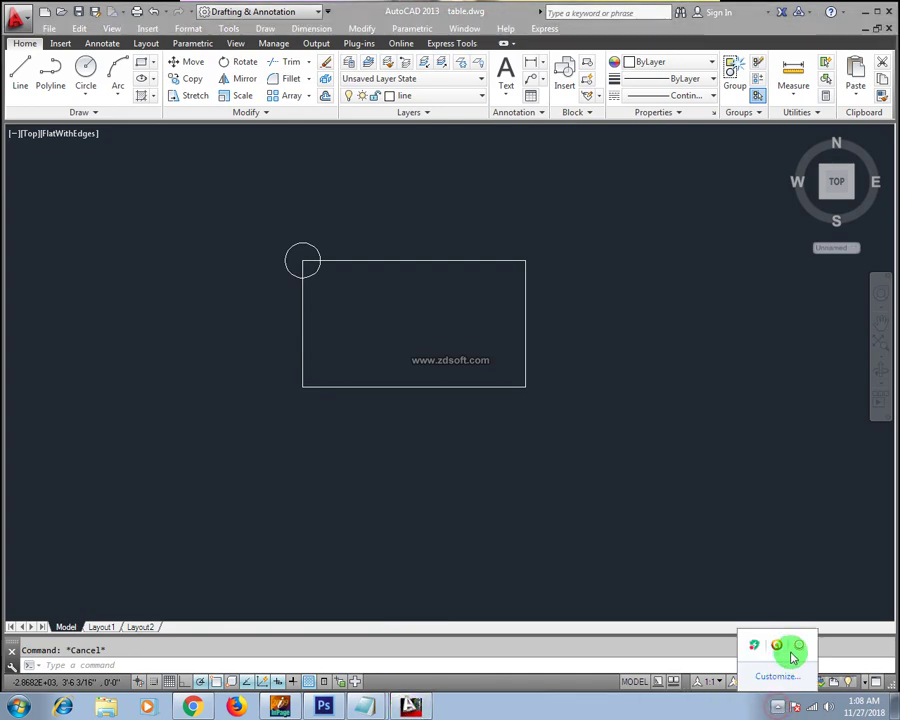
click(795, 646)
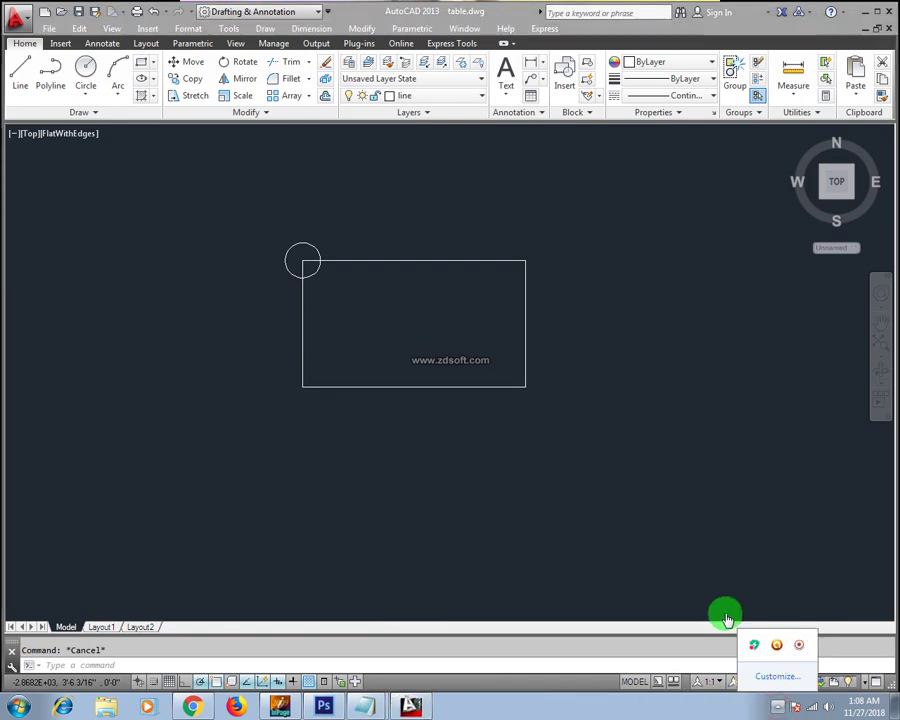